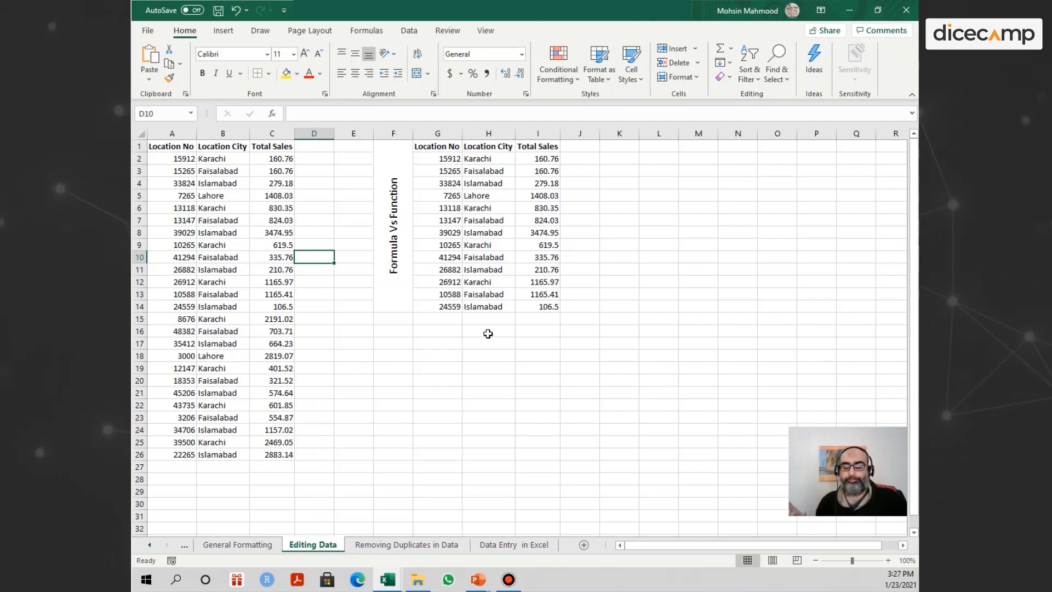
# Examine the location number, city and total sales data in columns A to C.
pyautogui.click(219, 170)
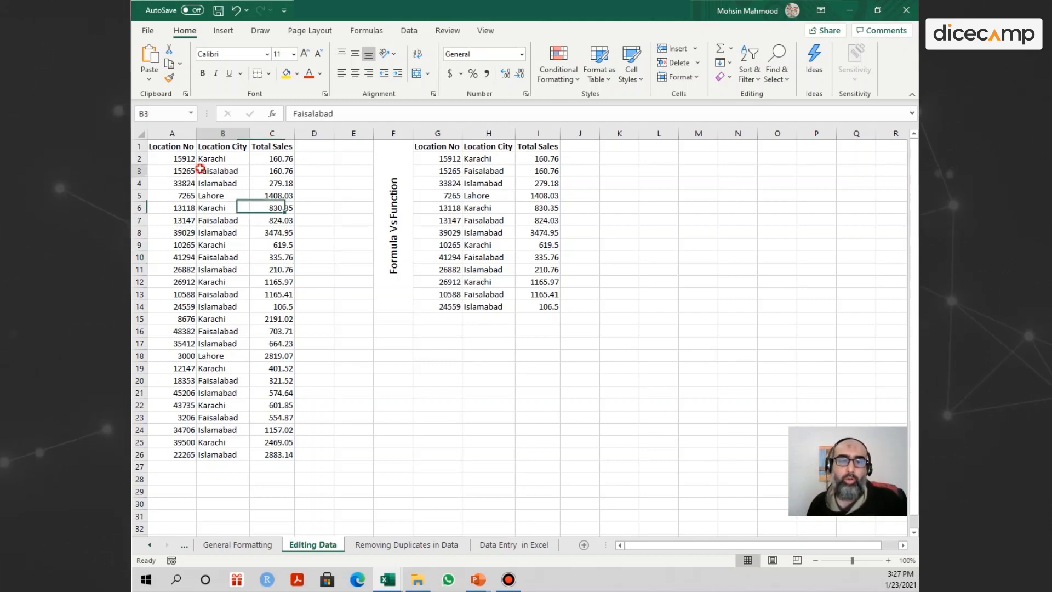
pyautogui.click(180, 148)
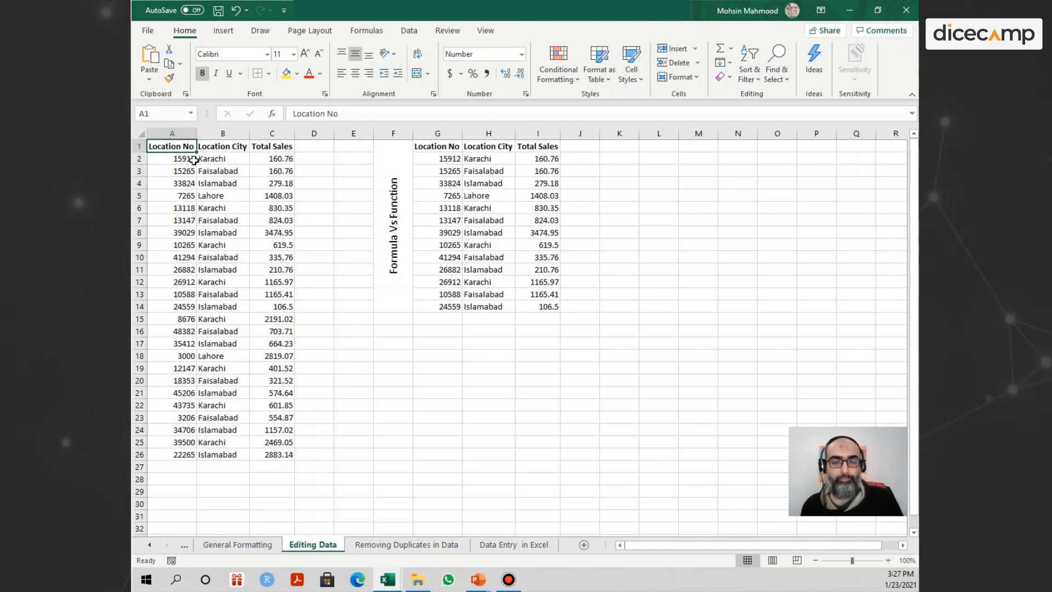
pyautogui.click(216, 179)
pyautogui.moveTo(180, 146); pyautogui.dragTo(270, 454)
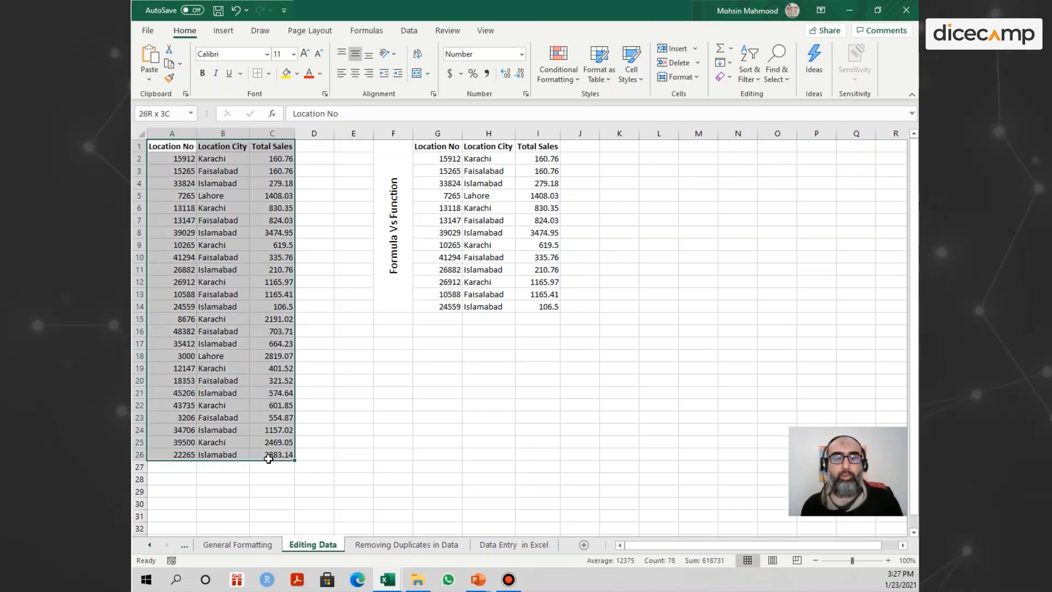
pyautogui.click(217, 208)
pyautogui.click(271, 147)
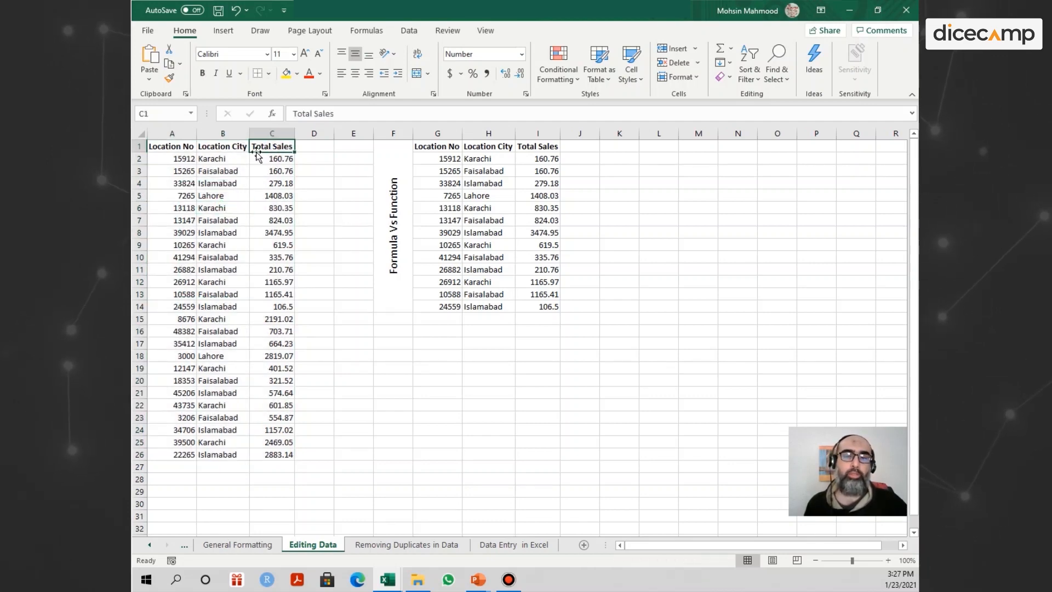
pyautogui.click(158, 147)
pyautogui.moveTo(219, 147); pyautogui.dragTo(218, 243)
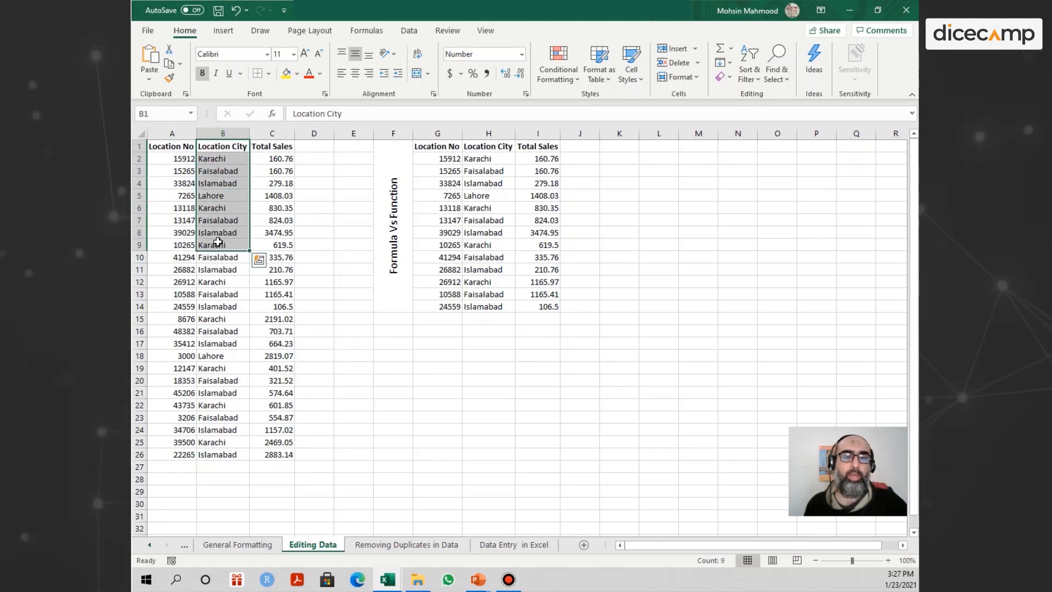
pyautogui.click(225, 245)
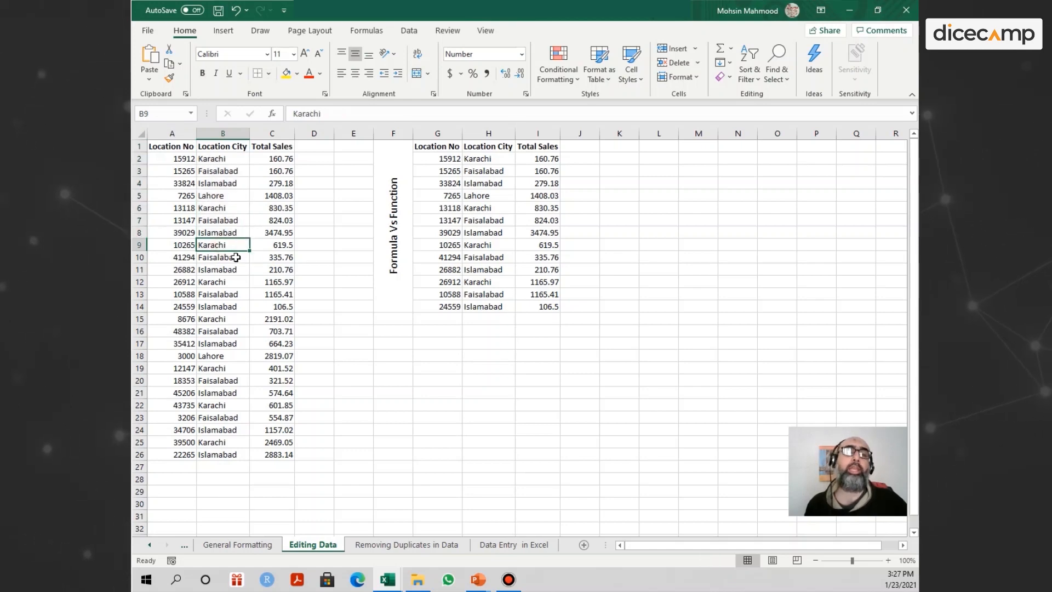
pyautogui.click(285, 246)
pyautogui.click(479, 371)
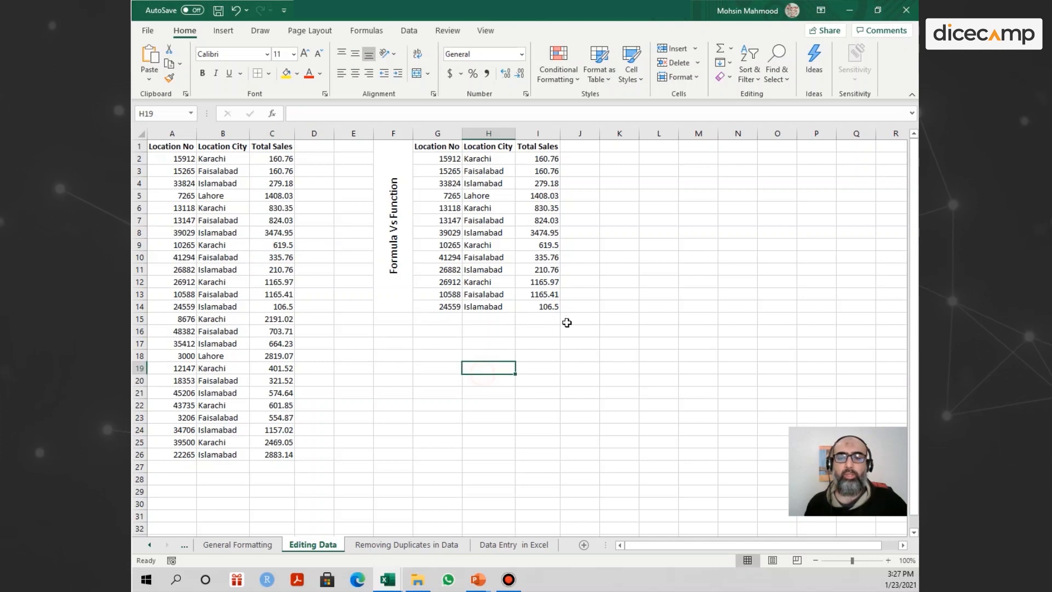
# Search the whole worksheet for Karachi, going through successive matches, and close the search.
pyautogui.click(602, 260)
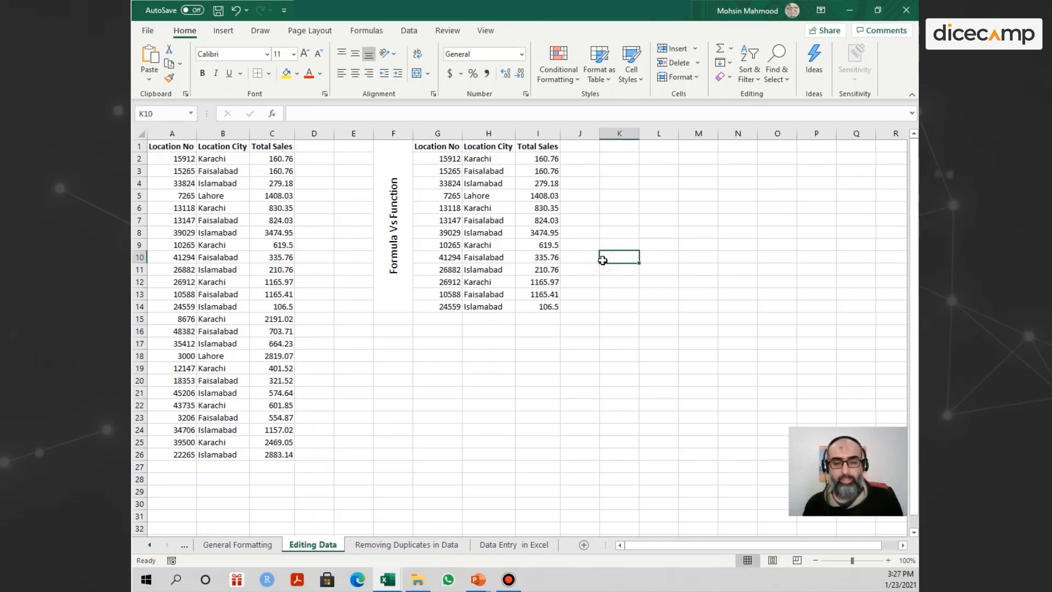
pyautogui.hotkey('ctrl', 'f')
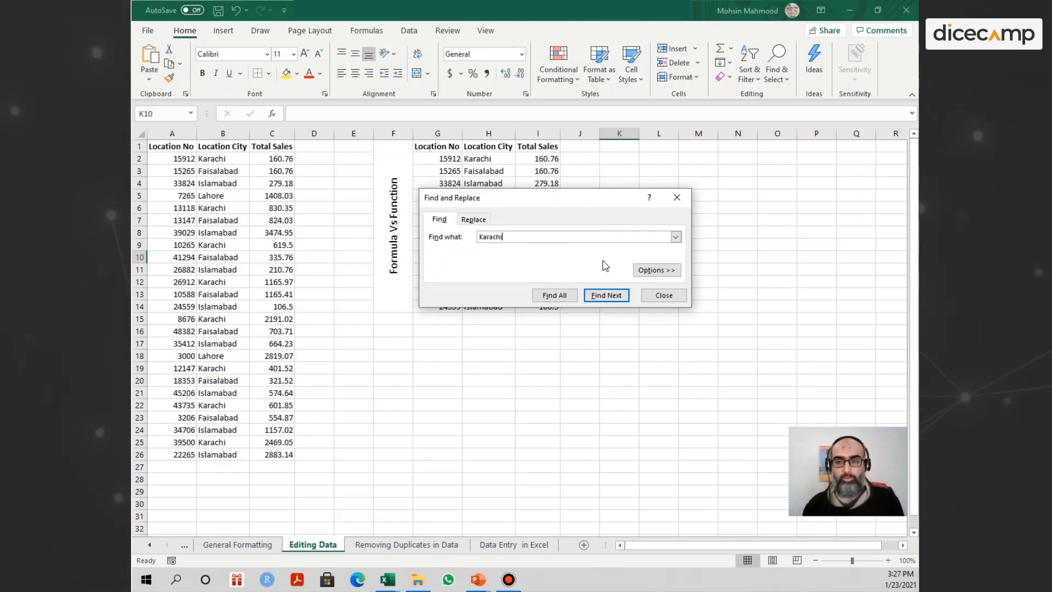
pyautogui.press('Return')
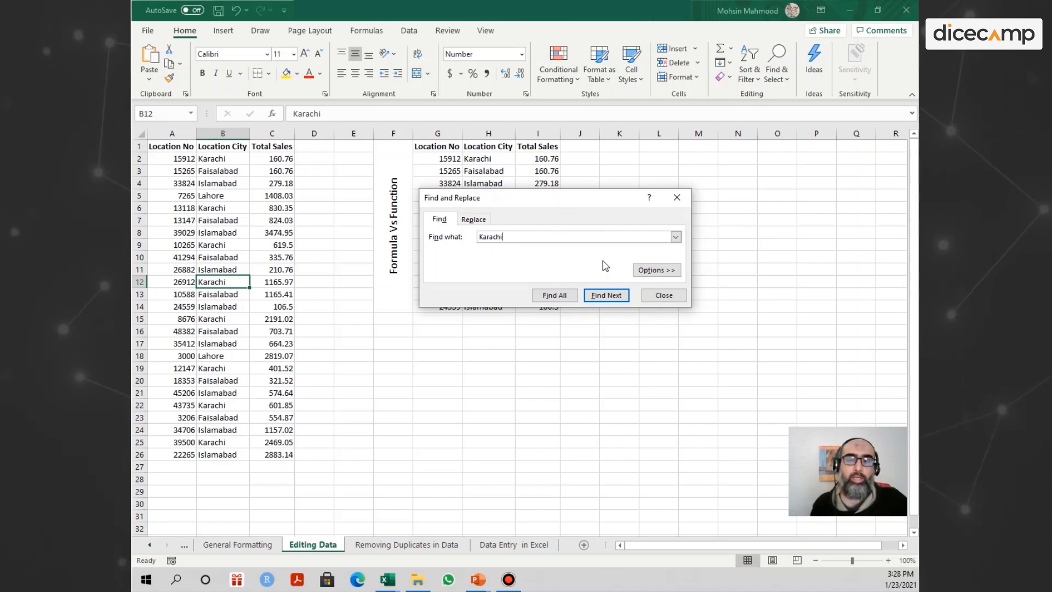
pyautogui.press('Return')
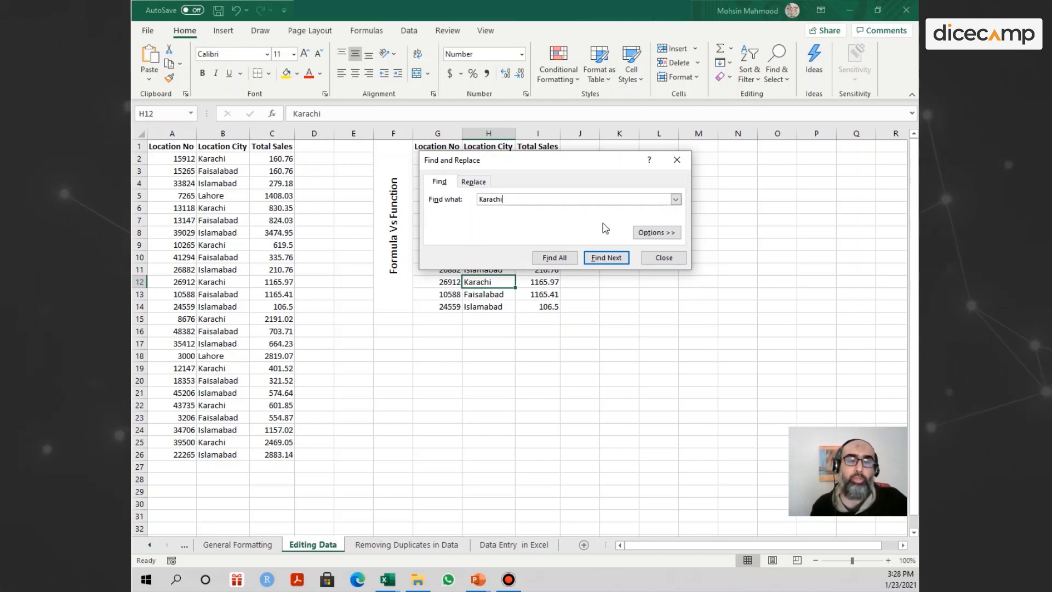
pyautogui.click(653, 263)
# Search only the Location City column B for Karachi and cycle through its matches one by one.
pyautogui.click(301, 234)
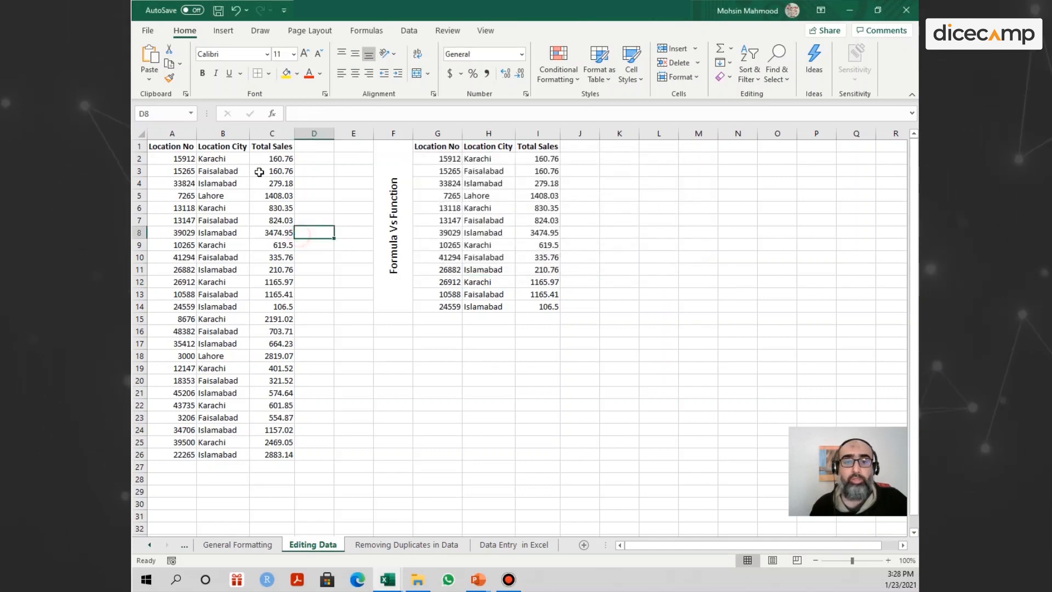
pyautogui.click(223, 133)
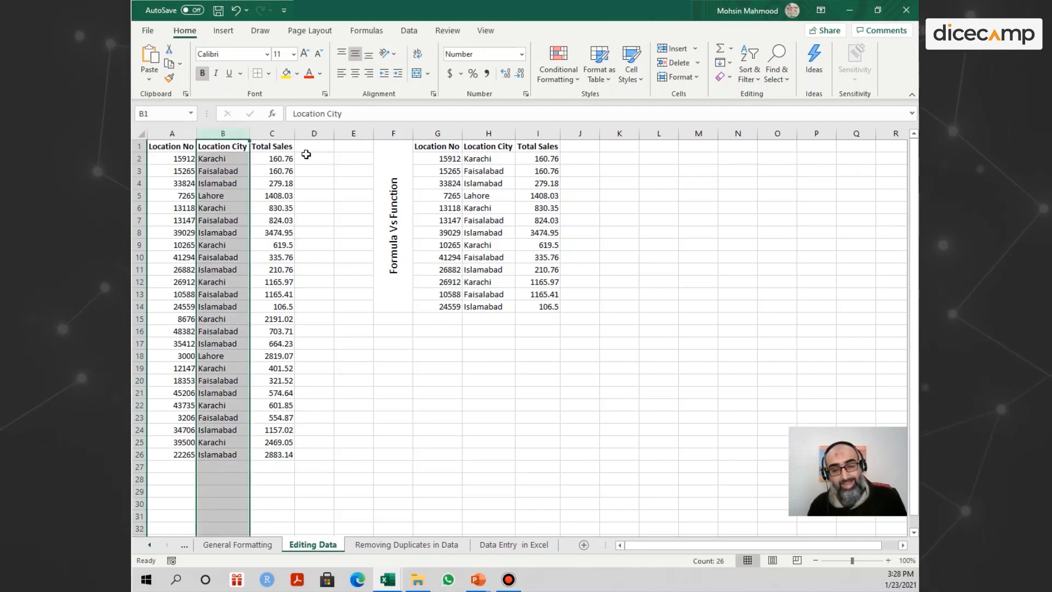
pyautogui.hotkey('ctrl', 'f')
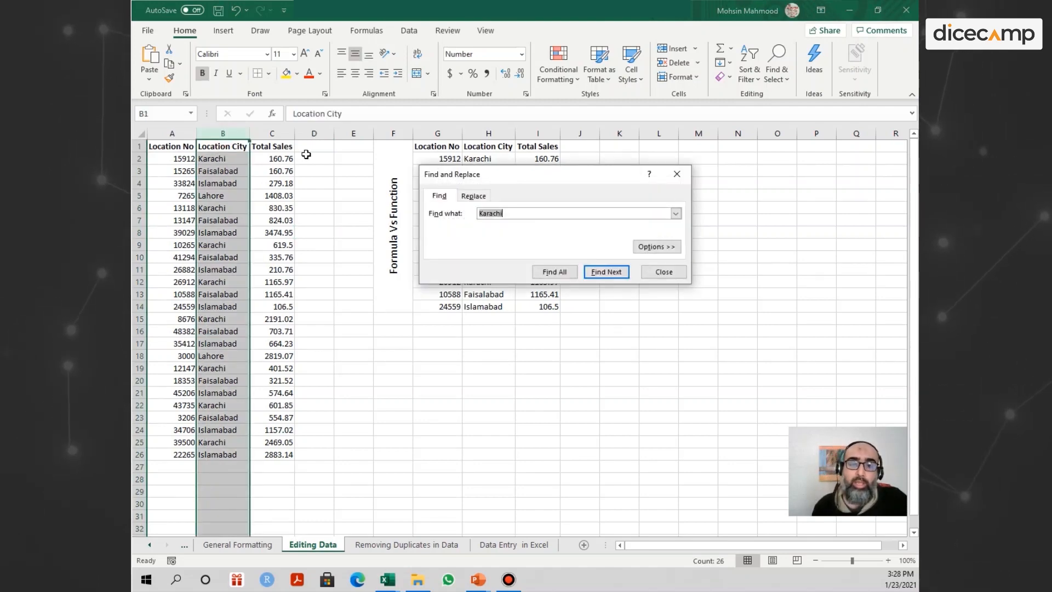
pyautogui.press('Return')
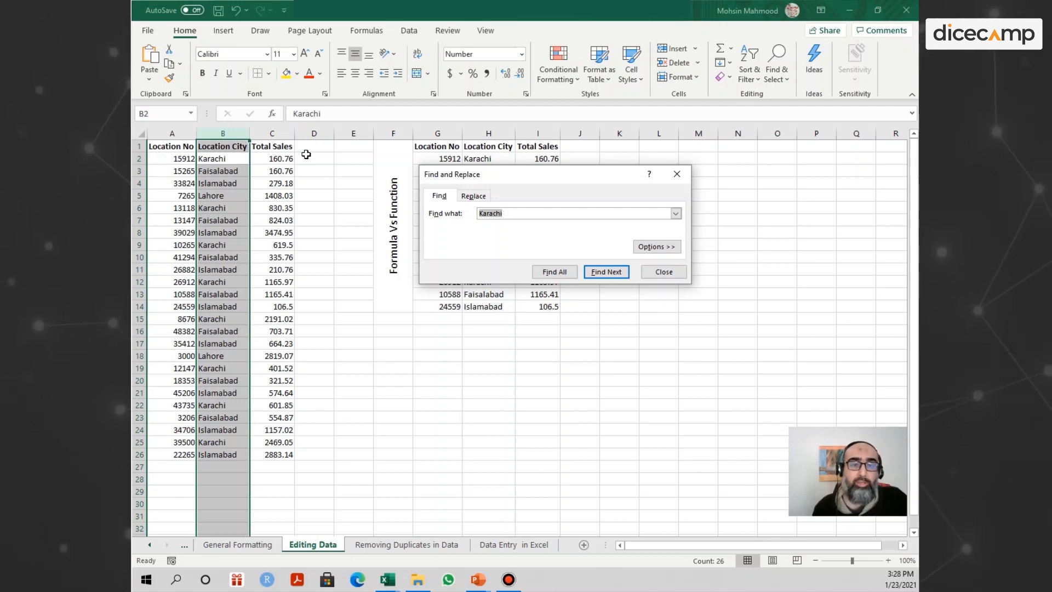
pyautogui.press('Return')
pyautogui.press('Return')
pyautogui.press('Return')
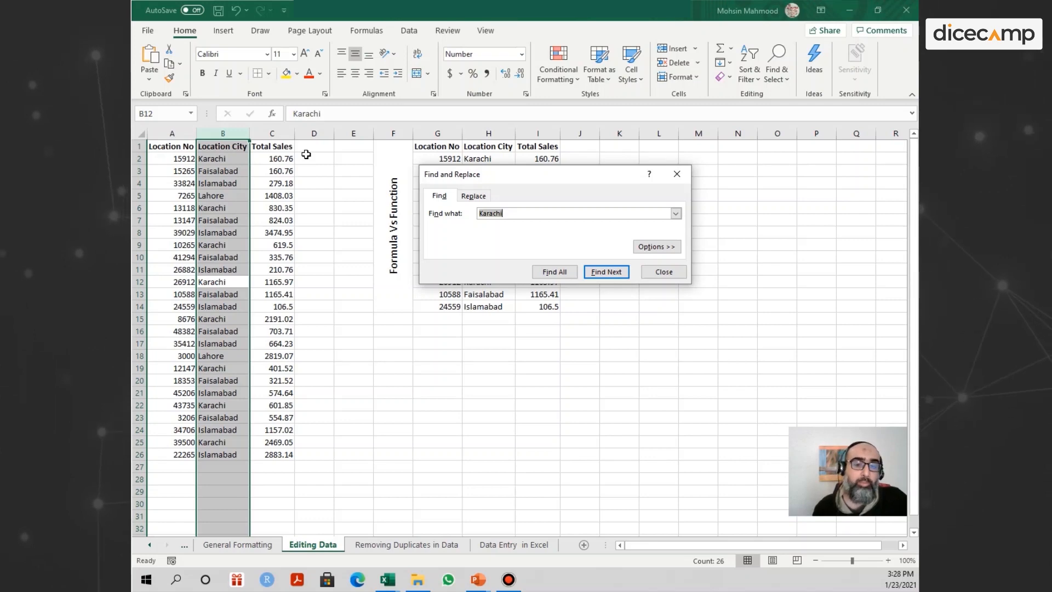
pyautogui.press('Return')
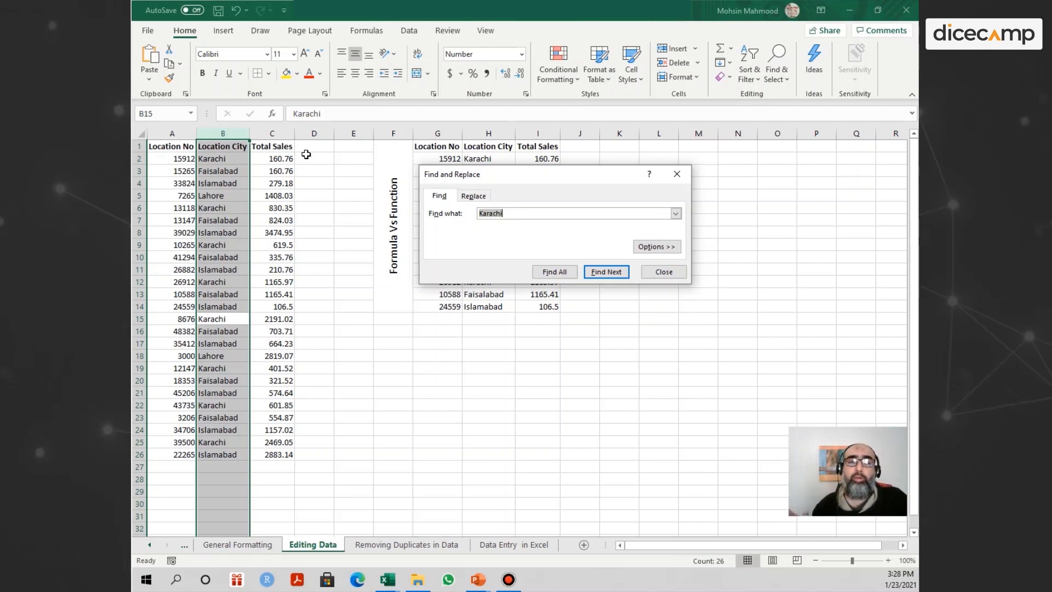
pyautogui.press('Return')
pyautogui.press('Return')
pyautogui.press('Return')
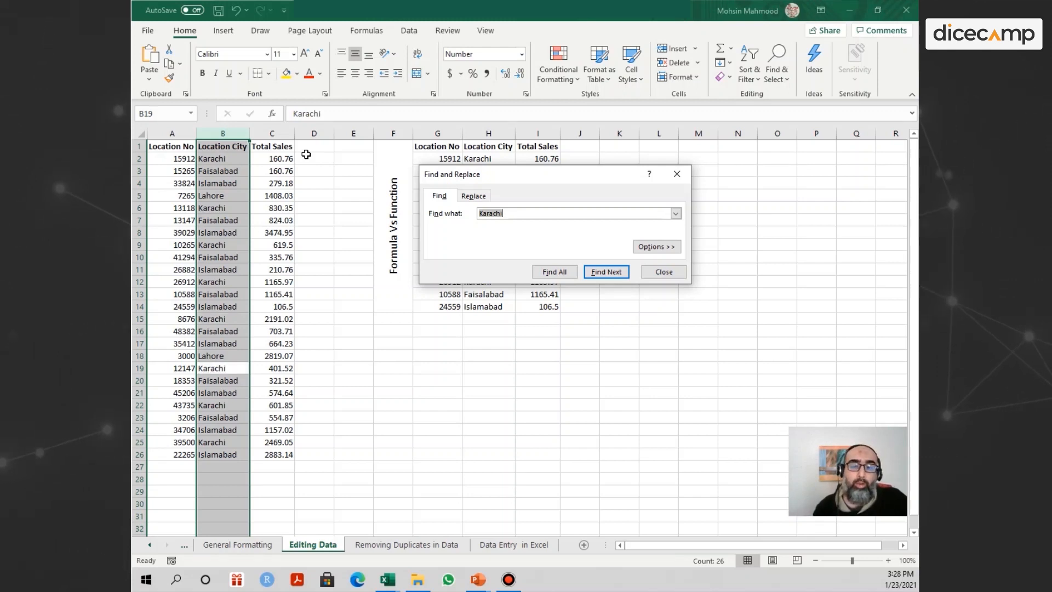
pyautogui.press('Return')
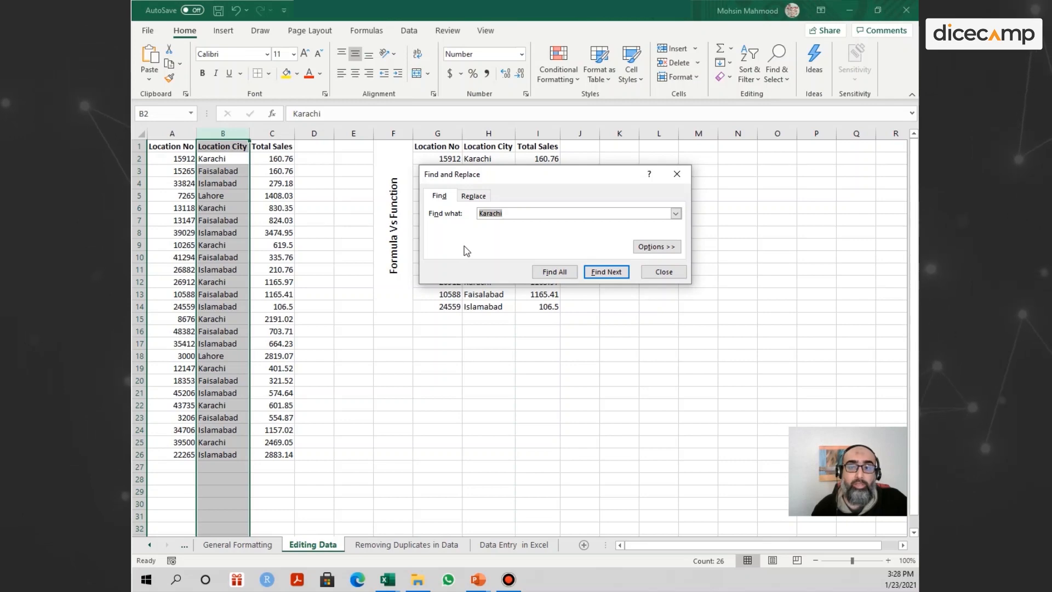
# List all Karachi matches in column B, enlarge the results list and visit the listed cells from B9 through B2.
pyautogui.click(554, 271)
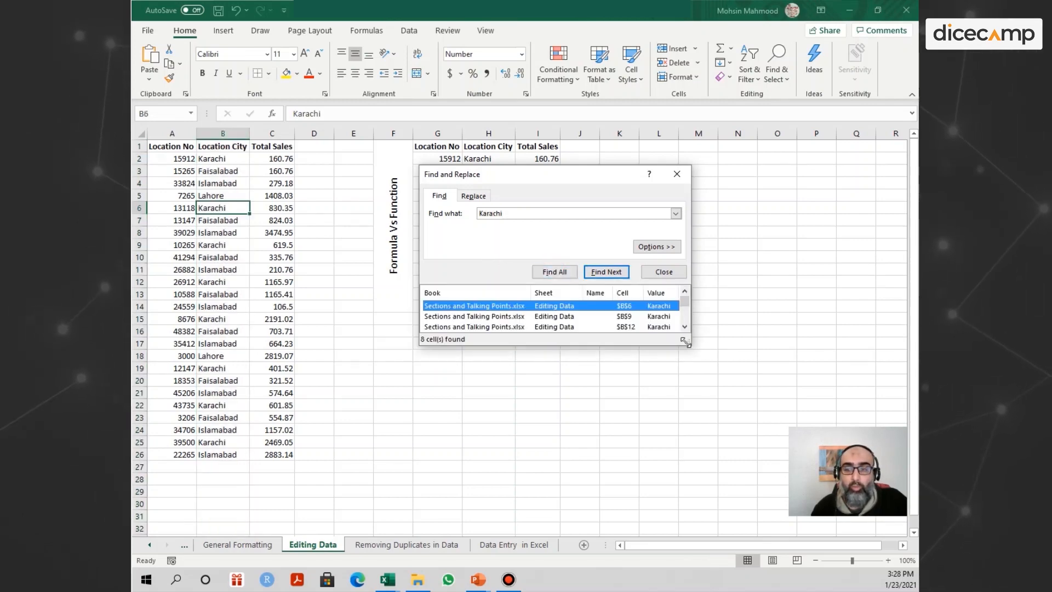
pyautogui.moveTo(686, 344); pyautogui.dragTo(729, 485)
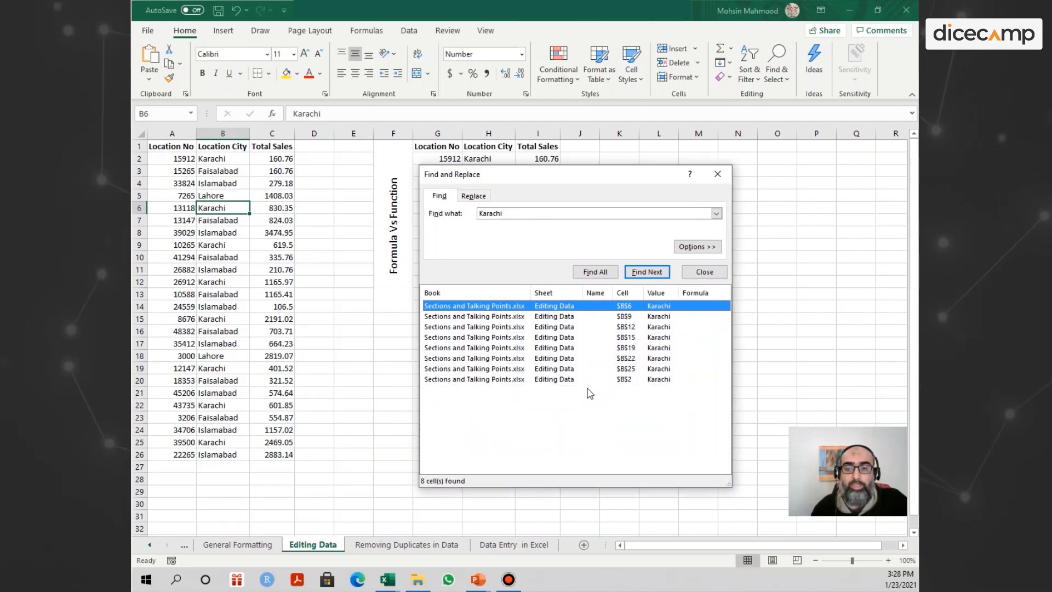
pyautogui.click(508, 317)
pyautogui.click(506, 328)
pyautogui.click(503, 338)
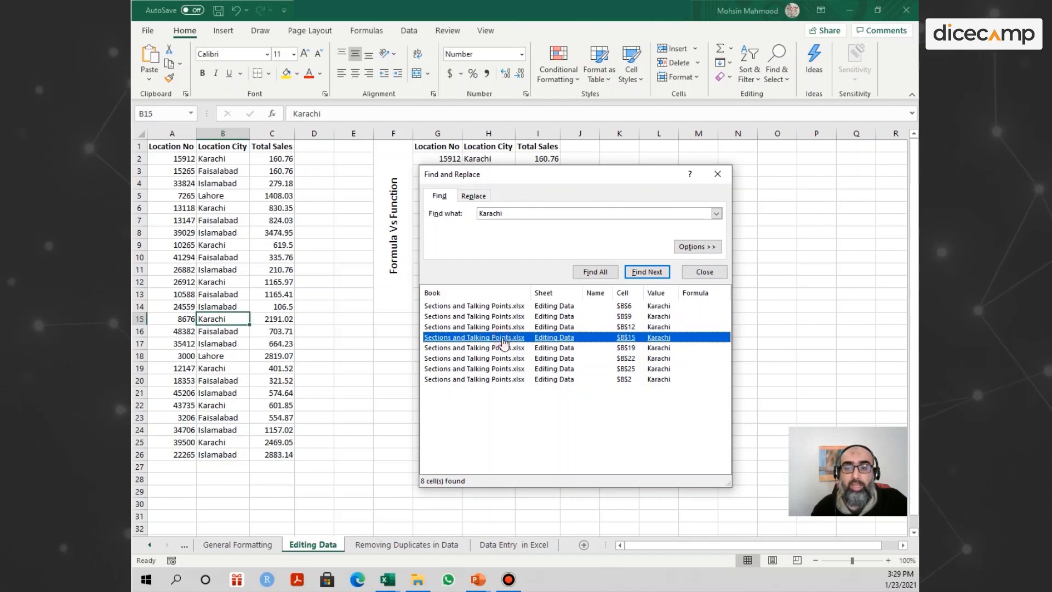
pyautogui.click(502, 349)
pyautogui.click(501, 359)
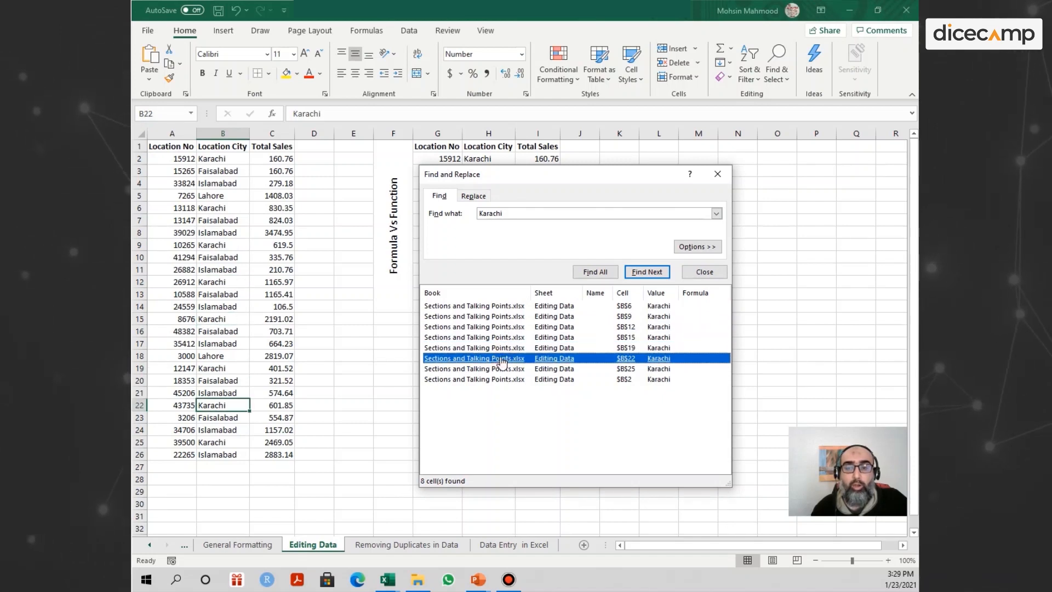
pyautogui.click(502, 369)
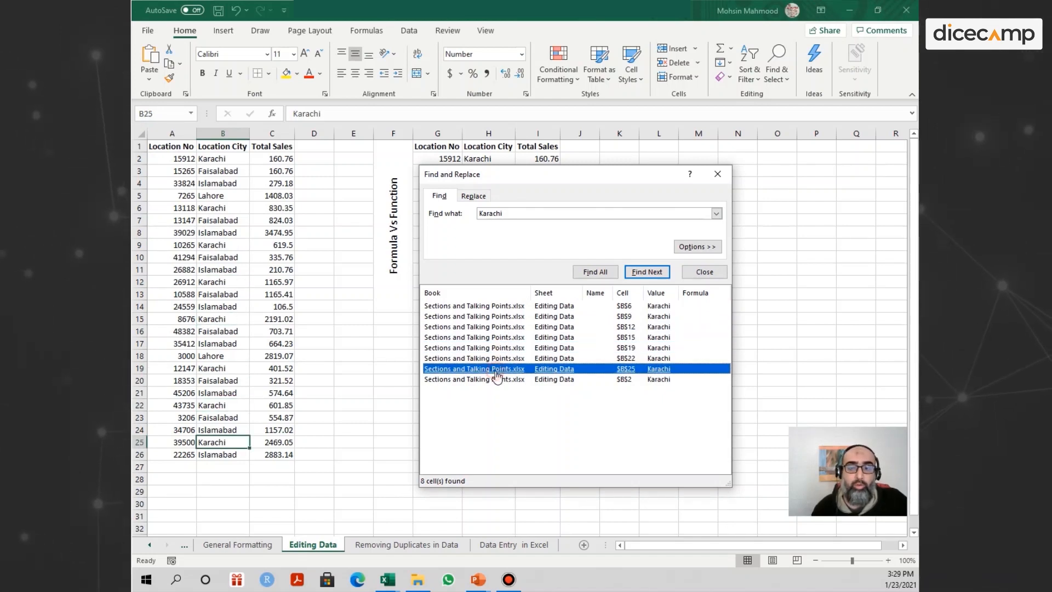
pyautogui.click(497, 380)
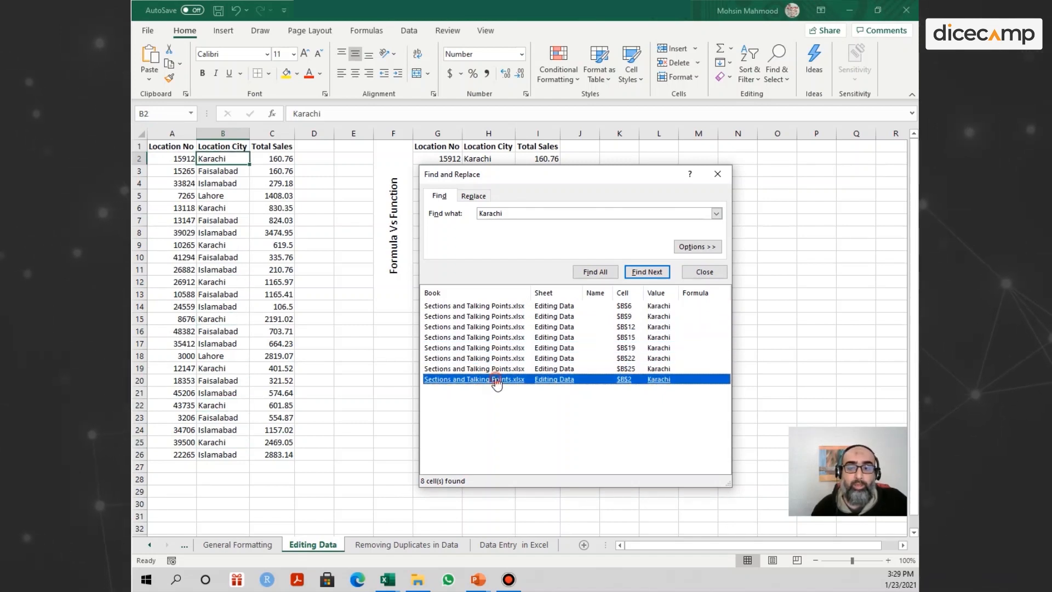
# Revisit the listed Karachi matches in cells B6, B9, B15, B19, B22, B2 and B25, and close the search.
pyautogui.click(487, 307)
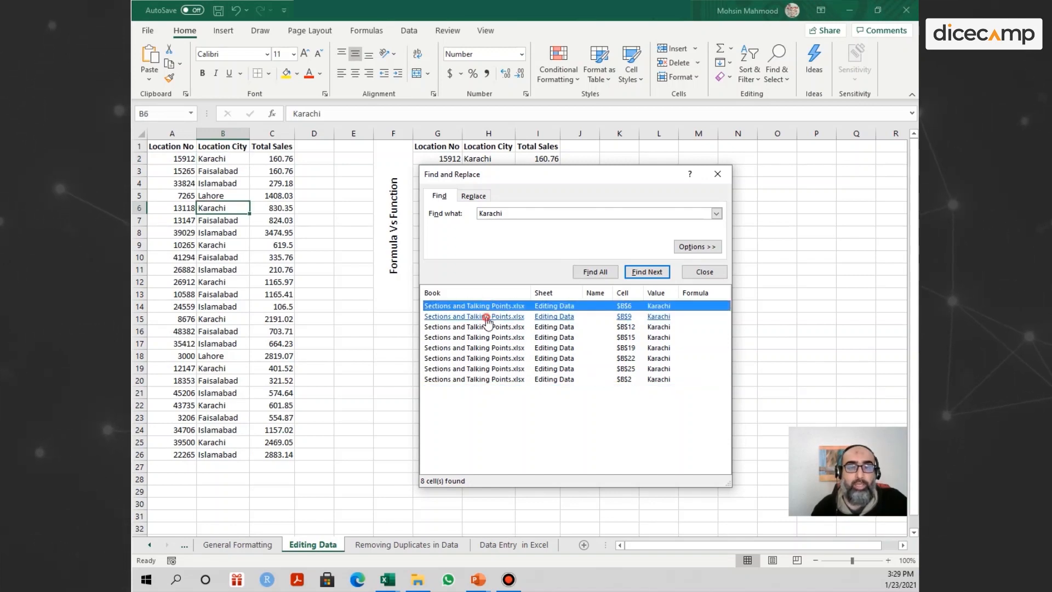
pyautogui.click(487, 317)
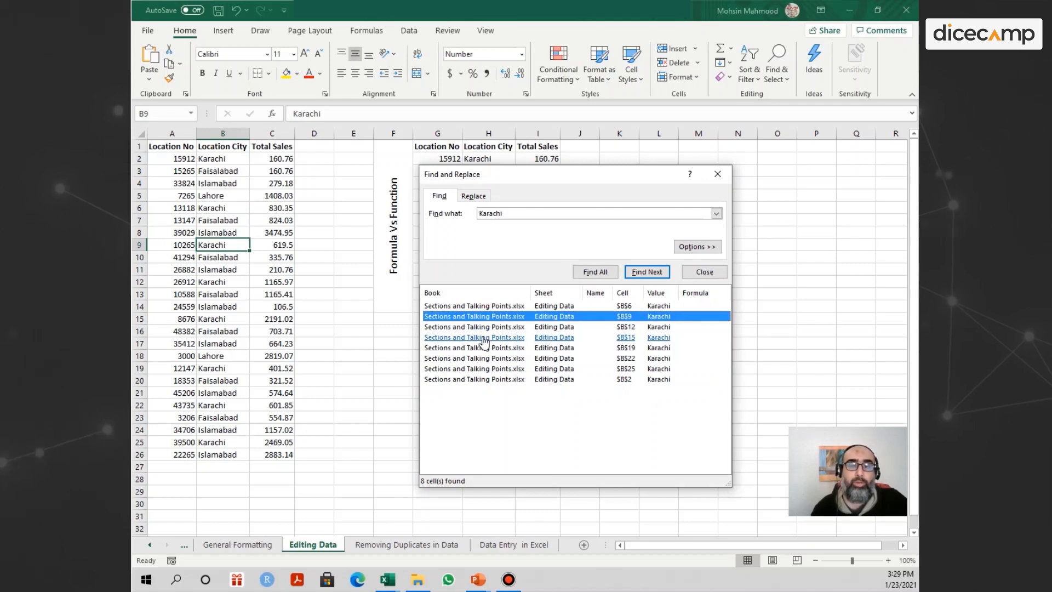
pyautogui.click(484, 339)
pyautogui.click(484, 348)
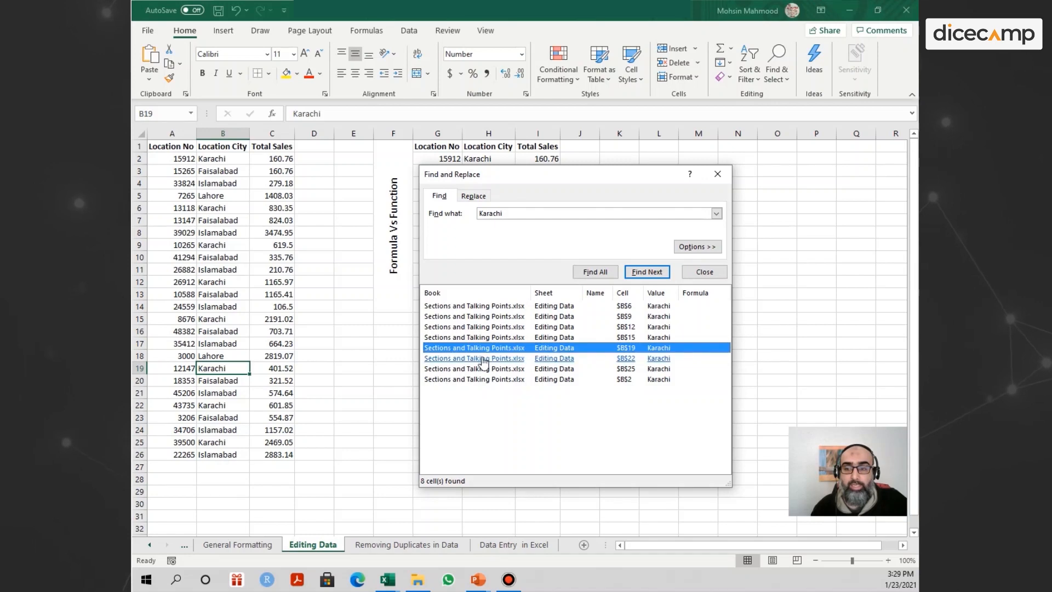
pyautogui.click(484, 359)
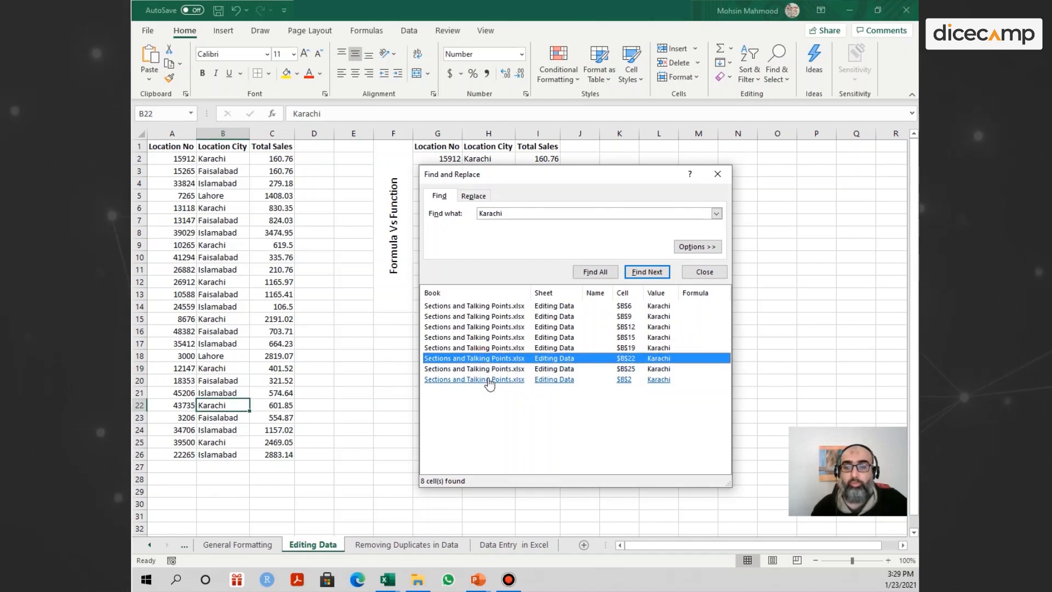
pyautogui.click(487, 382)
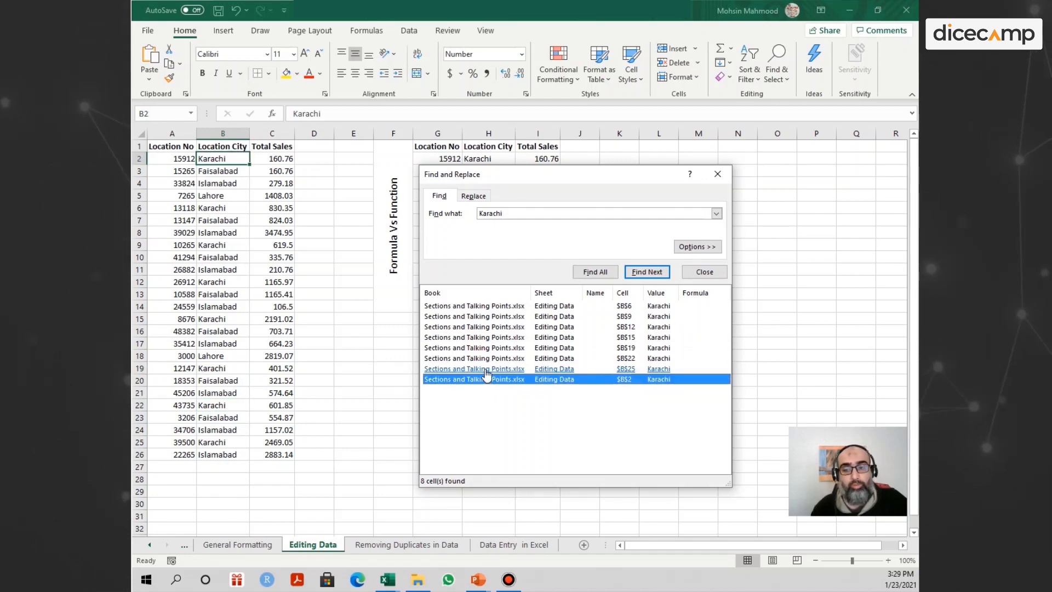
pyautogui.click(487, 369)
pyautogui.click(717, 174)
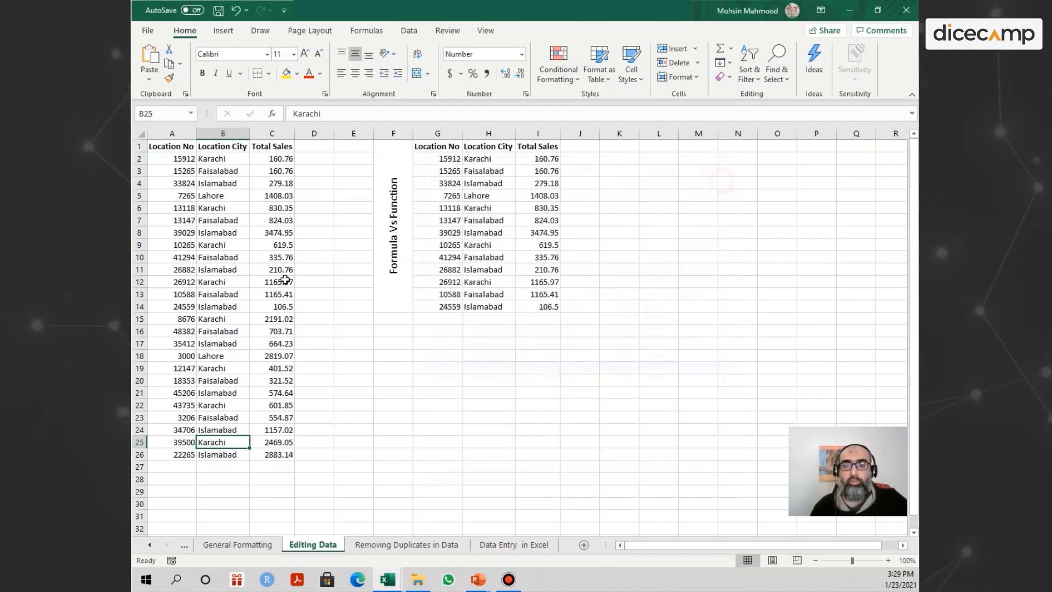
pyautogui.click(341, 303)
pyautogui.hotkey('ctrl', 'f')
pyautogui.press('Escape')
pyautogui.click(278, 183)
# Search only the Location City column B for Islamabad and go through its matches one by one.
pyautogui.click(217, 133)
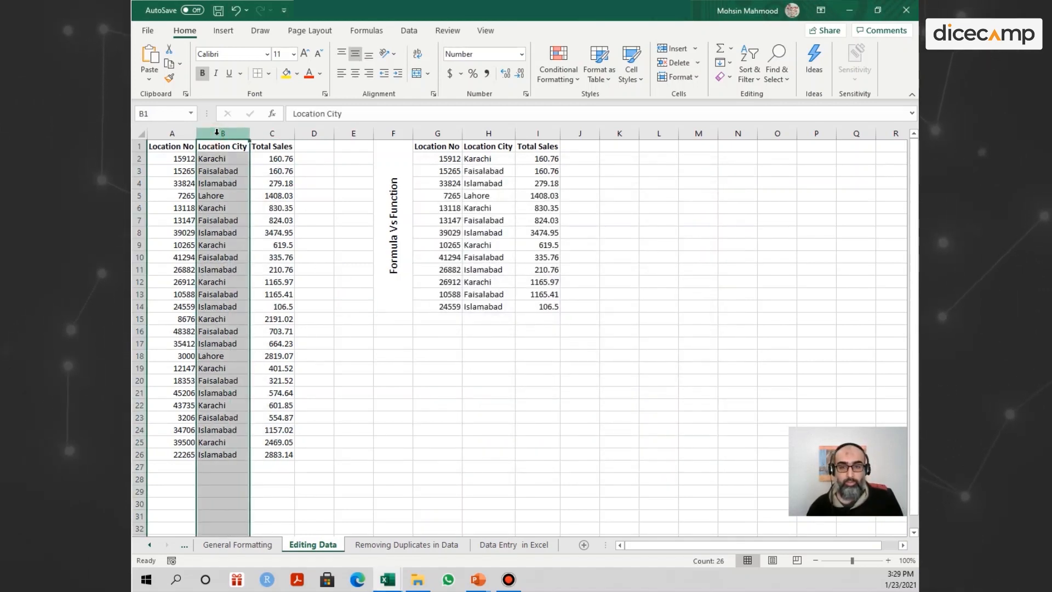
pyautogui.hotkey('ctrl', 'f')
pyautogui.write('Islamabad')
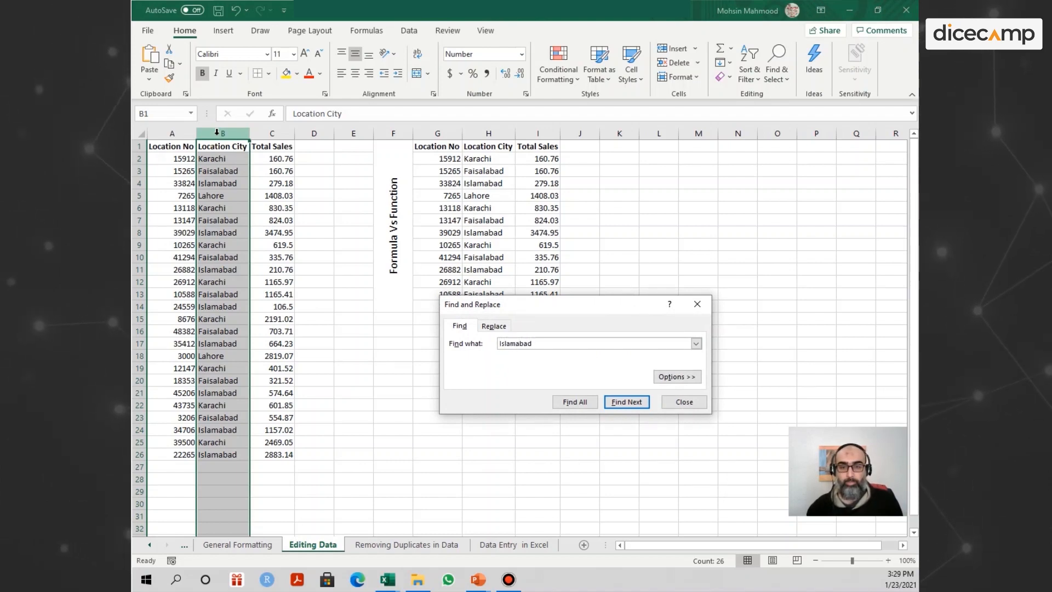
pyautogui.press('Return')
pyautogui.press('Return')
pyautogui.press('Return')
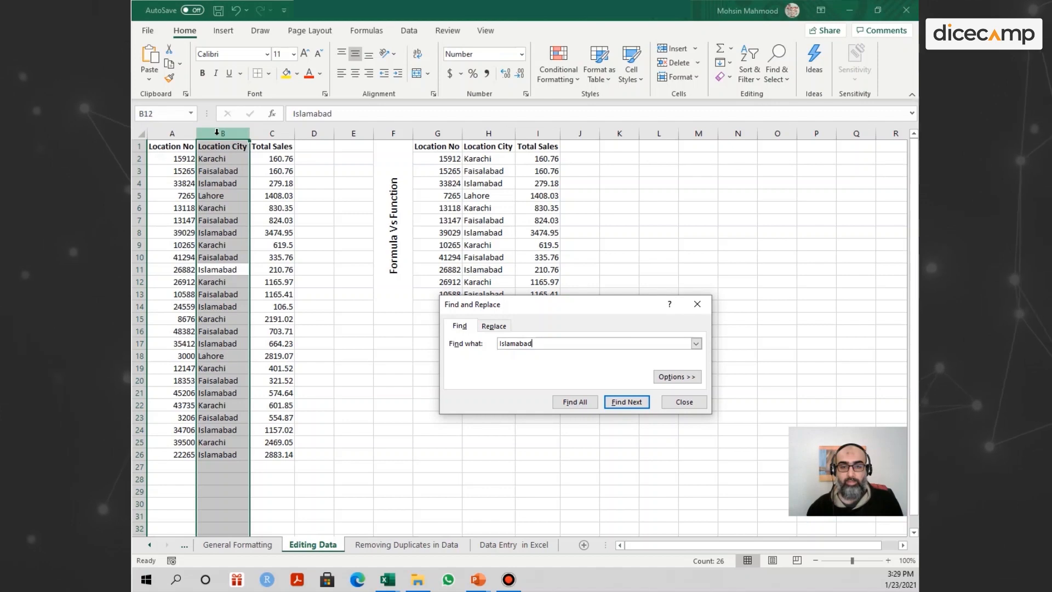
pyautogui.press('Return')
pyautogui.press('Return')
pyautogui.press('Return')
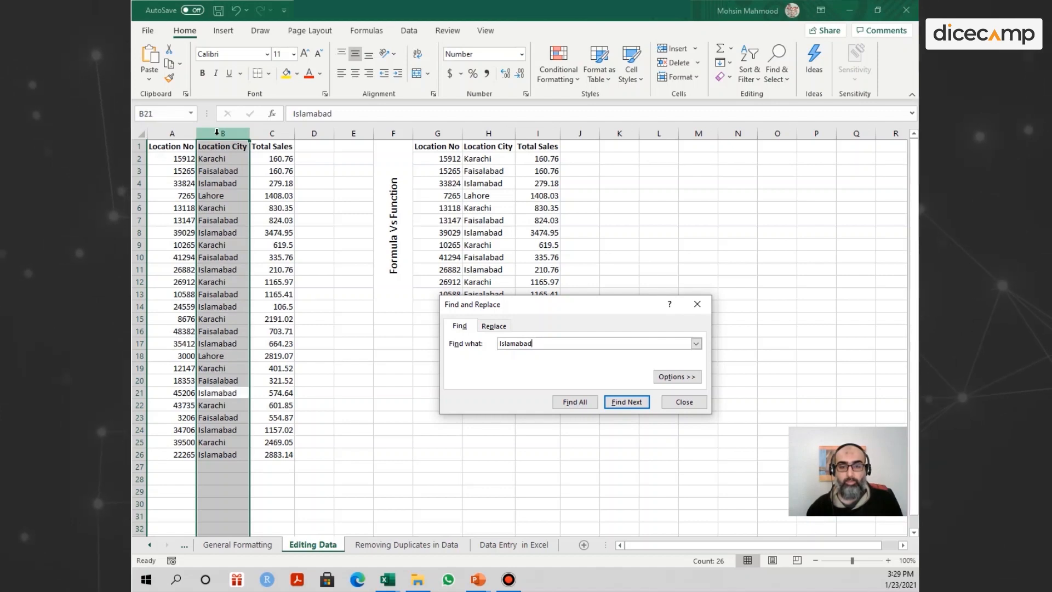
pyautogui.press('Return')
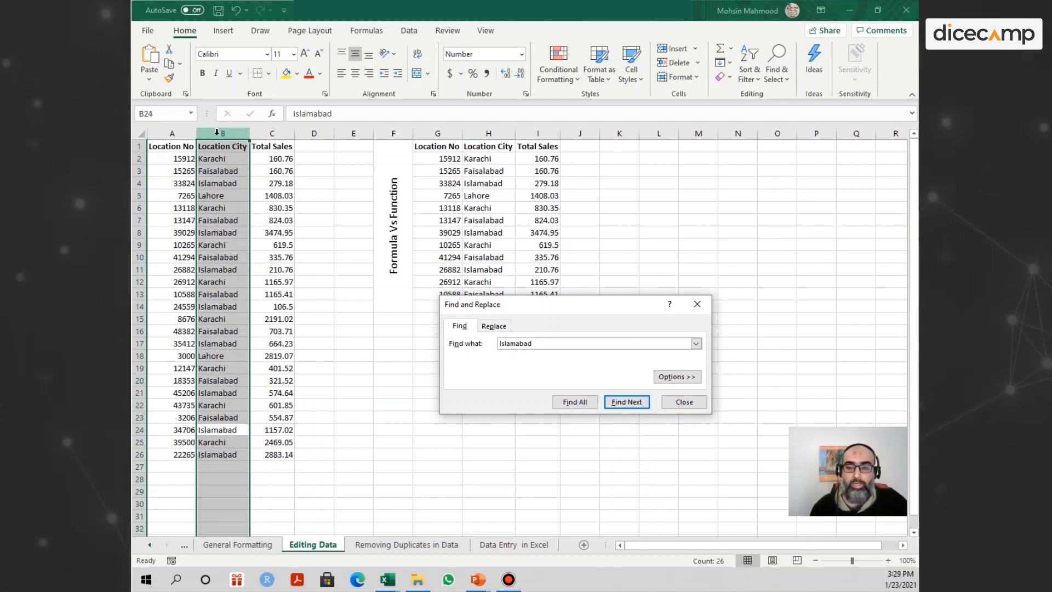
# List all Islamabad matches in column B, enlarge and reposition the results window, and visit the listed cells from B4 through B24.
pyautogui.click(575, 402)
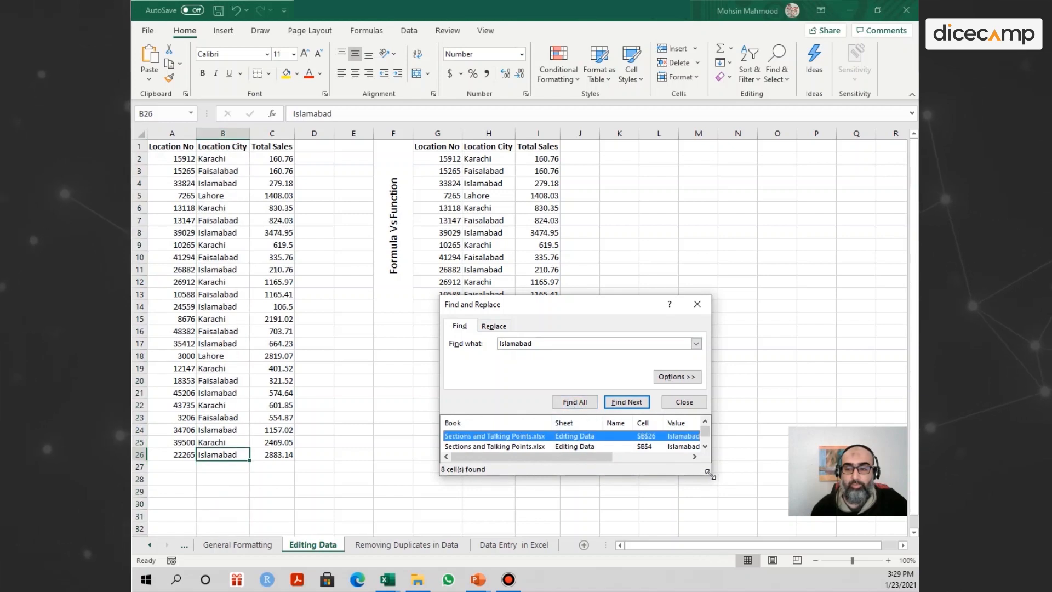
pyautogui.moveTo(711, 474); pyautogui.dragTo(750, 542)
pyautogui.moveTo(629, 304); pyautogui.dragTo(607, 136)
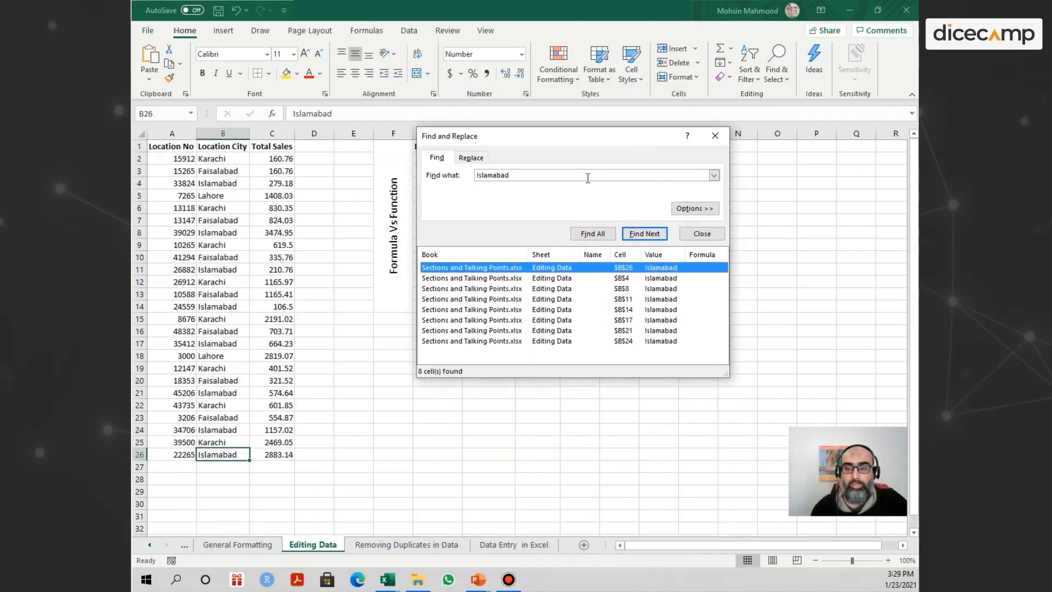
pyautogui.click(518, 280)
pyautogui.click(514, 288)
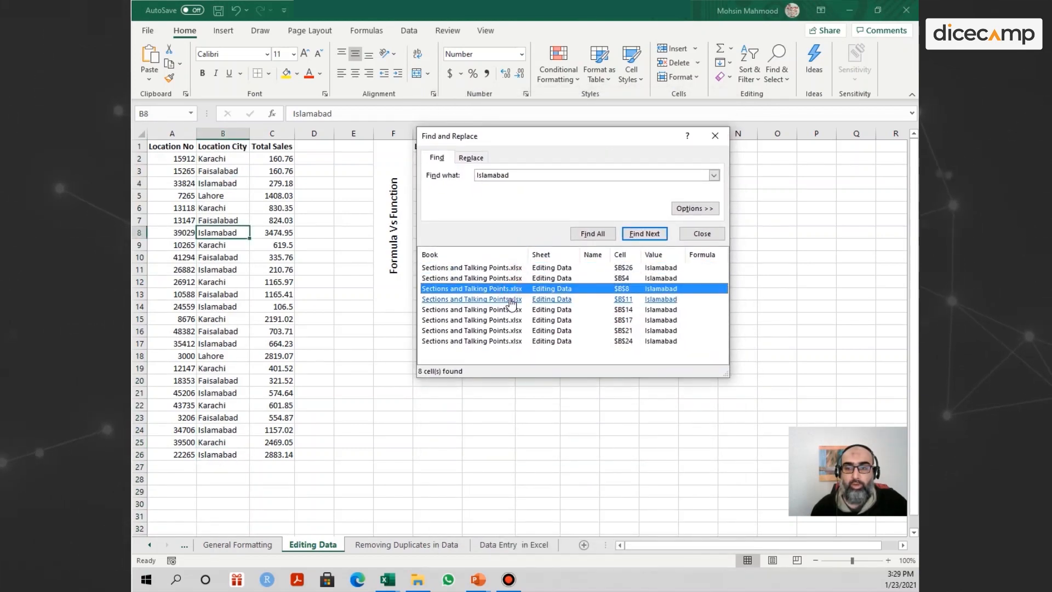
pyautogui.click(511, 299)
pyautogui.click(511, 310)
pyautogui.click(509, 321)
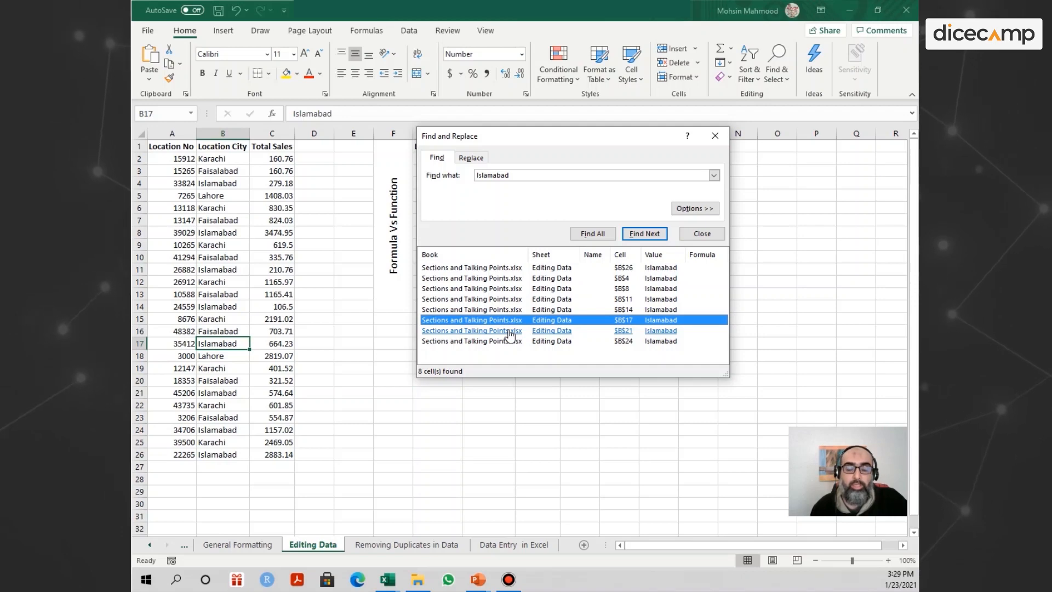
pyautogui.click(508, 331)
pyautogui.click(508, 341)
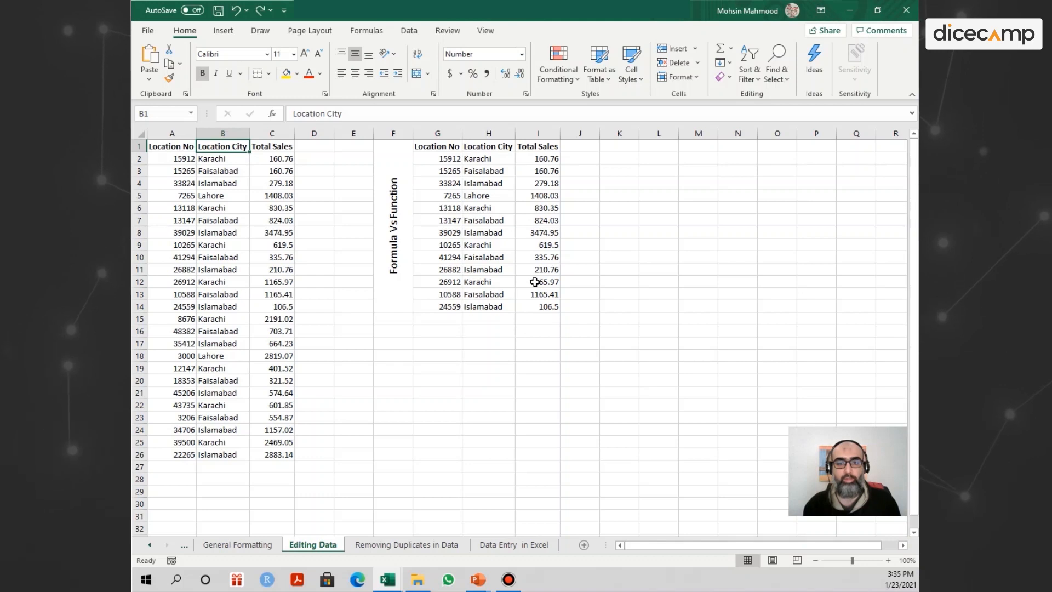
pyautogui.hotkey('ctrl', 'f')
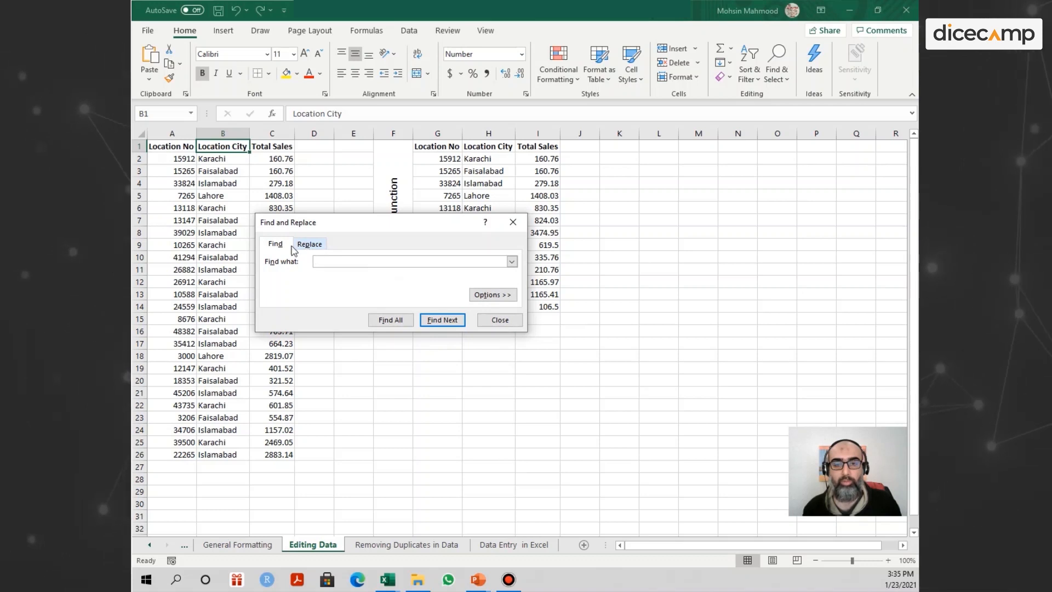
pyautogui.click(309, 247)
pyautogui.click(327, 262)
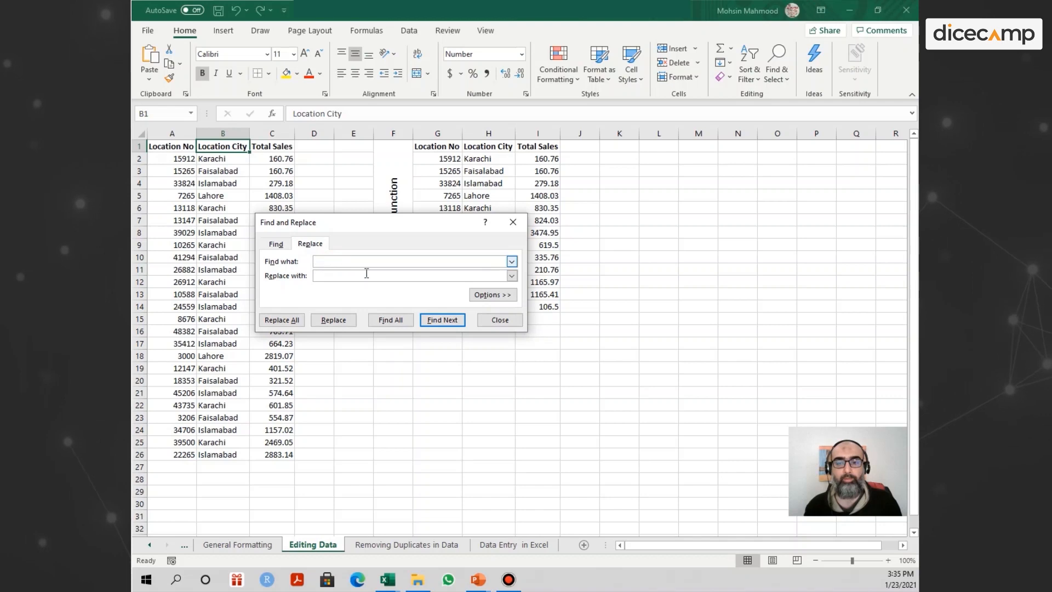
pyautogui.click(498, 319)
pyautogui.click(493, 320)
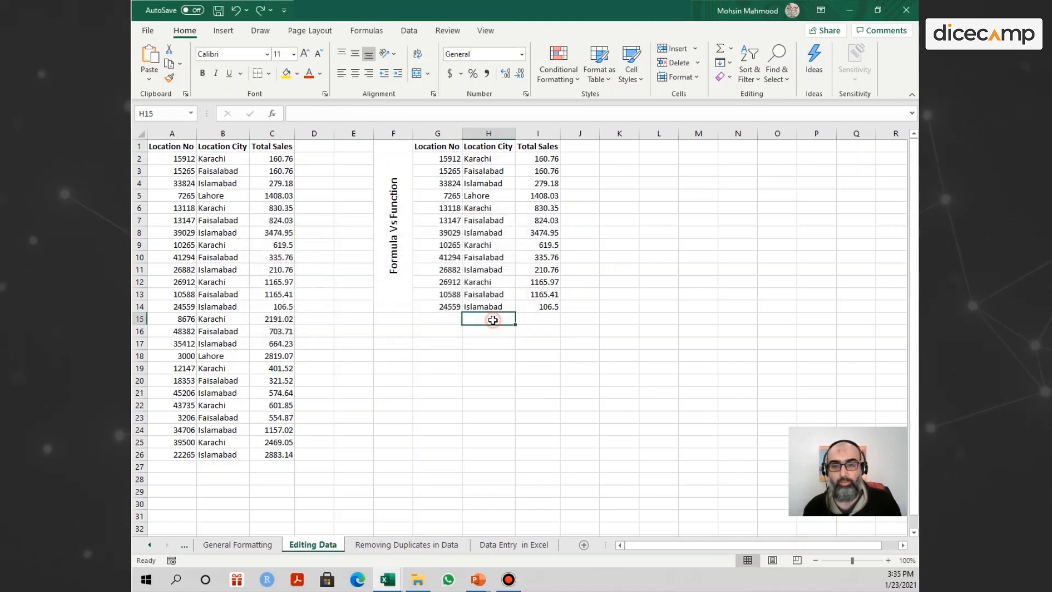
# For the Location City cells B1:B26, enter Karachi as the search text and Sialkot as its replacement, and try a single replacement.
pyautogui.moveTo(220, 151); pyautogui.dragTo(216, 454)
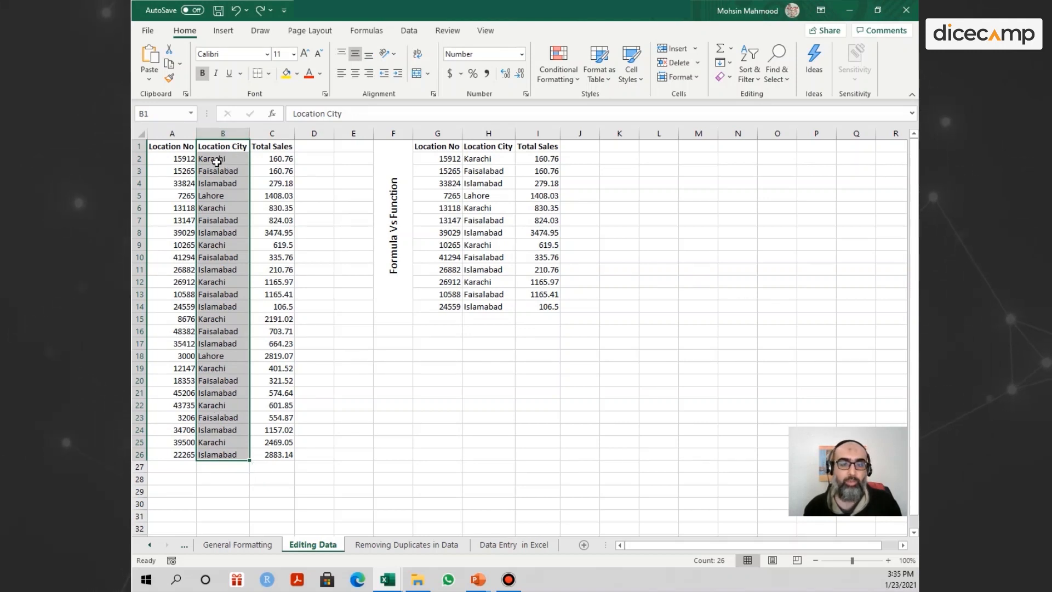
pyautogui.hotkey('ctrl', 'f')
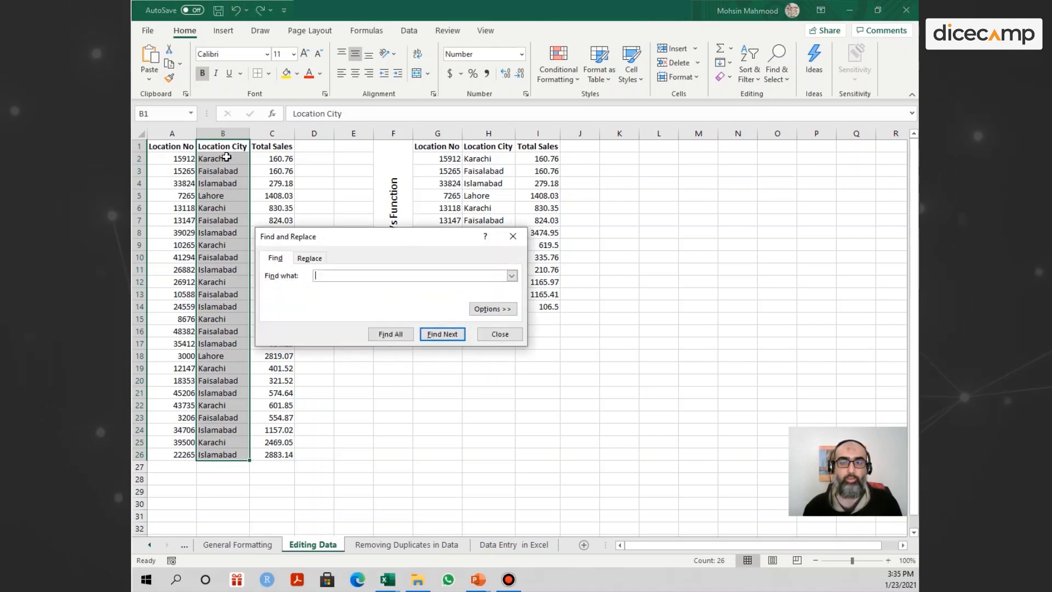
pyautogui.click(308, 258)
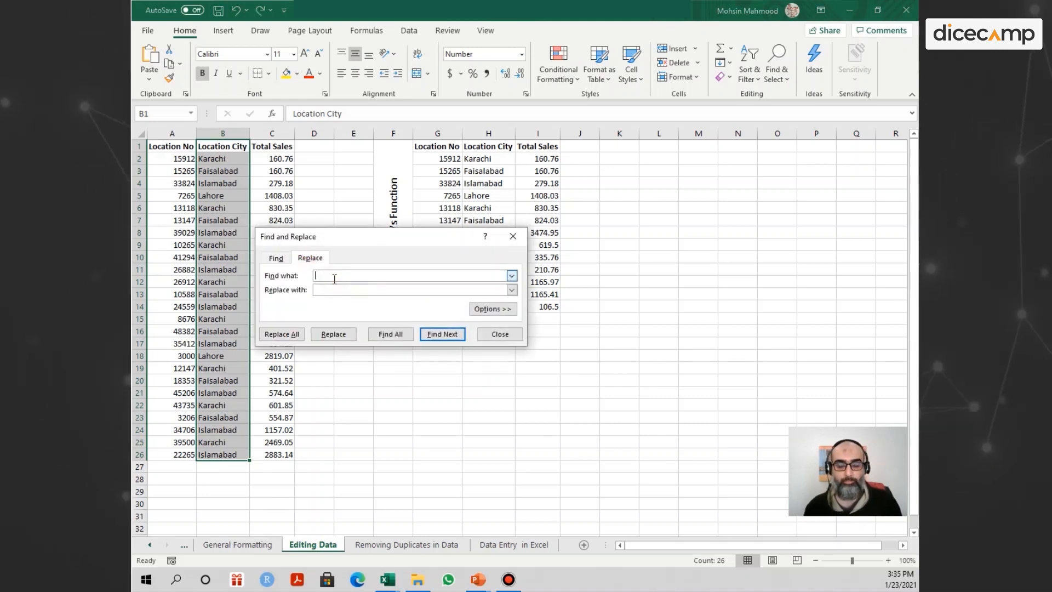
pyautogui.write('Karachi')
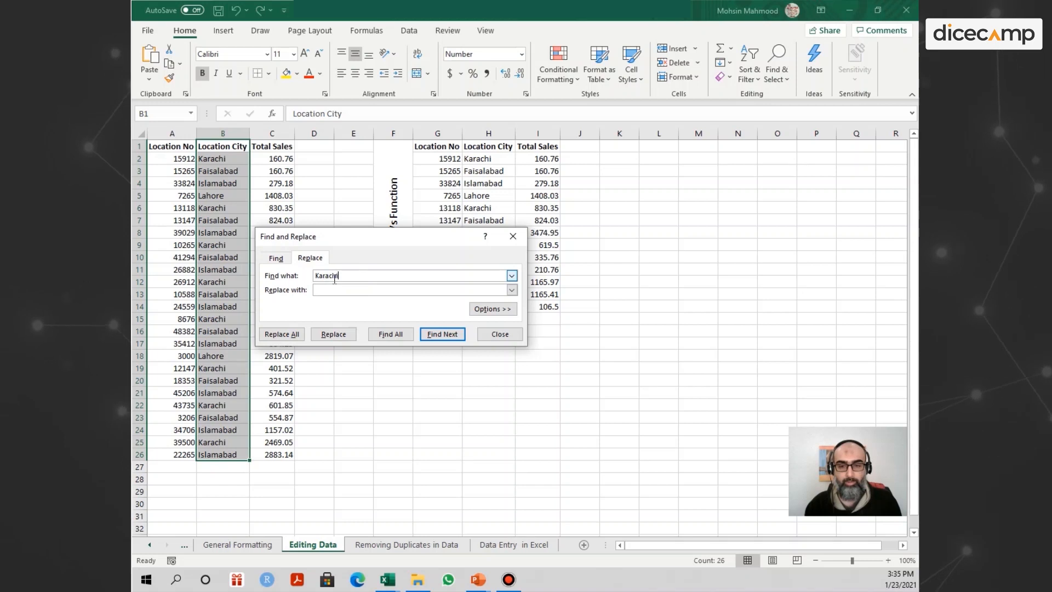
pyautogui.press('Tab')
pyautogui.write('Sial')
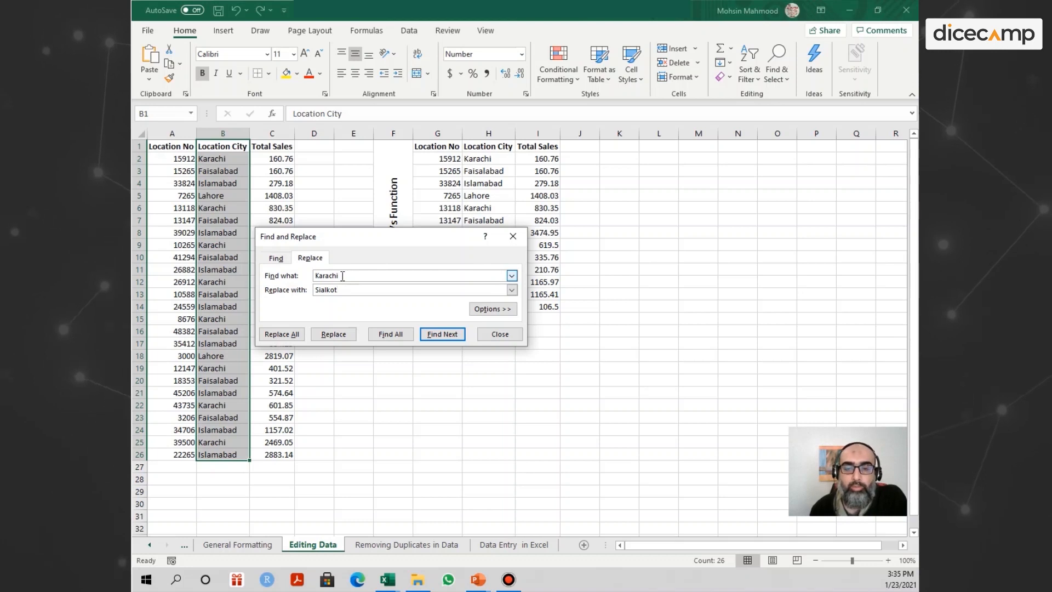
pyautogui.click(335, 335)
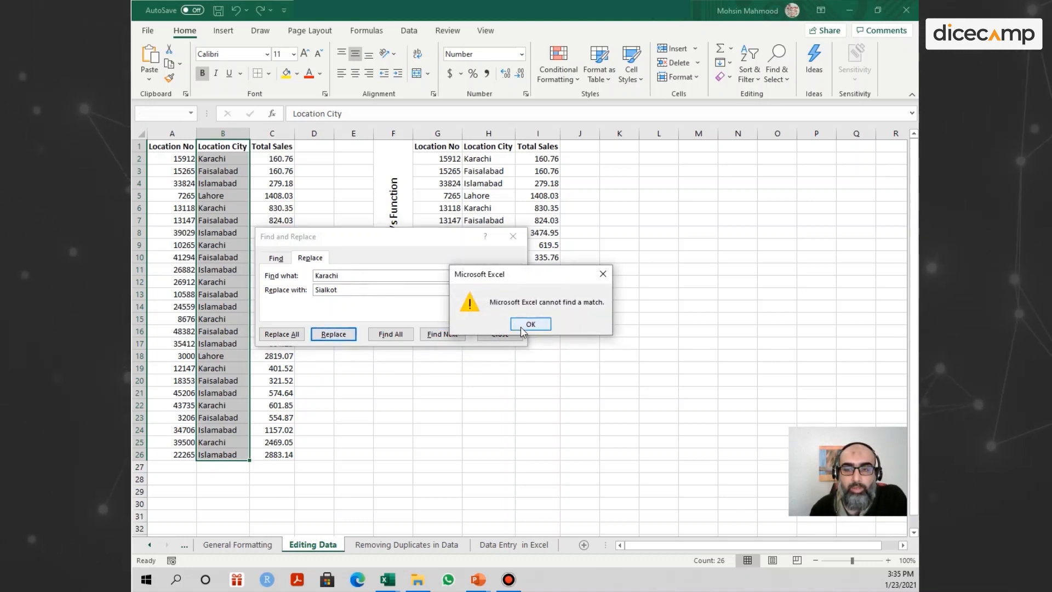
pyautogui.click(528, 324)
pyautogui.click(500, 335)
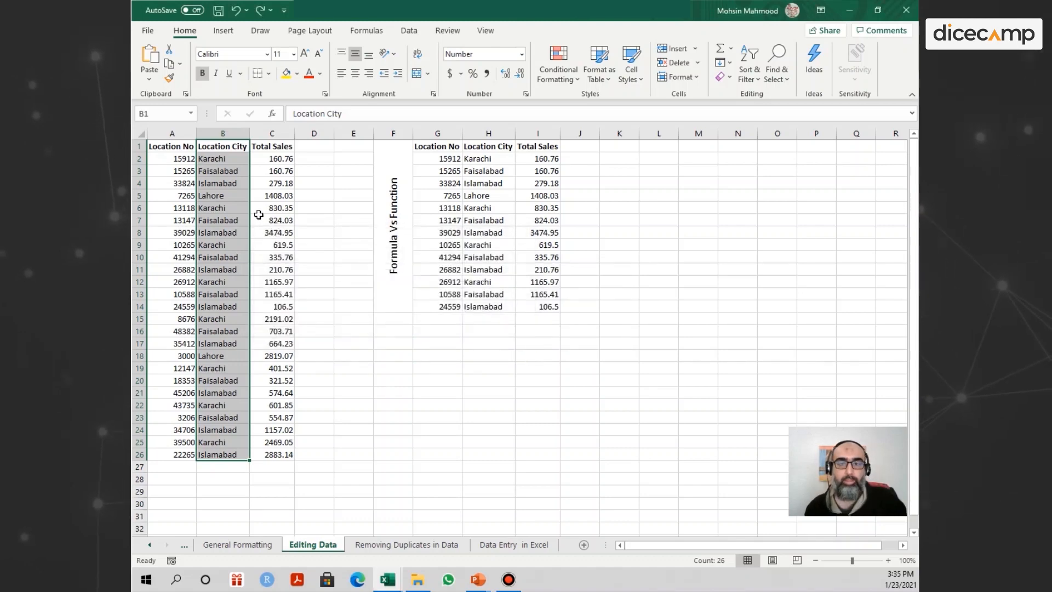
# Replace Karachi with Sialkot one match at a time throughout the Location City cells B2:B26.
pyautogui.moveTo(216, 158); pyautogui.dragTo(205, 458)
pyautogui.hotkey('ctrl', 'f')
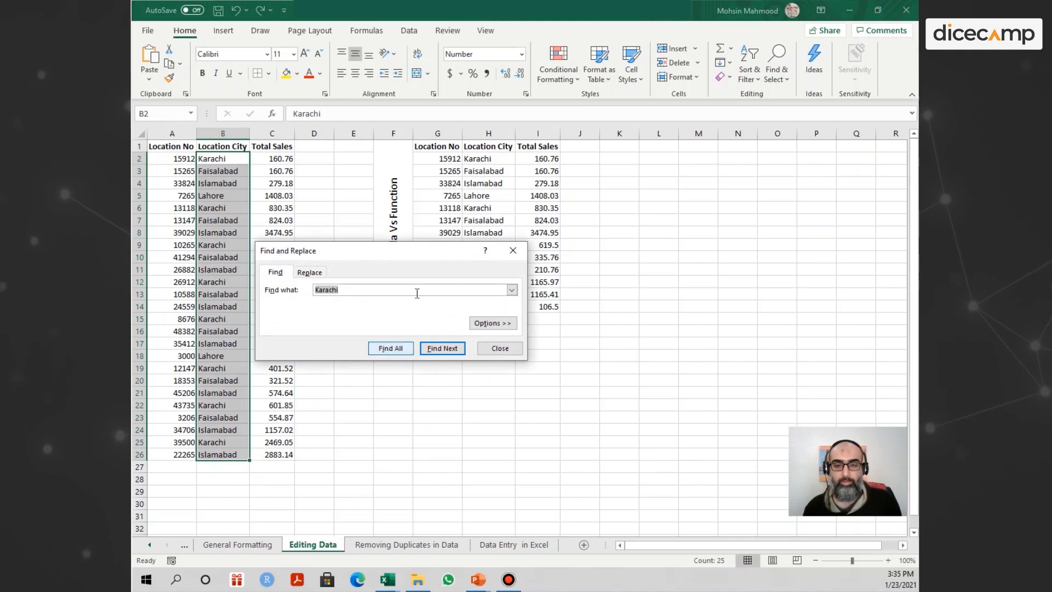
pyautogui.click(320, 270)
pyautogui.click(334, 351)
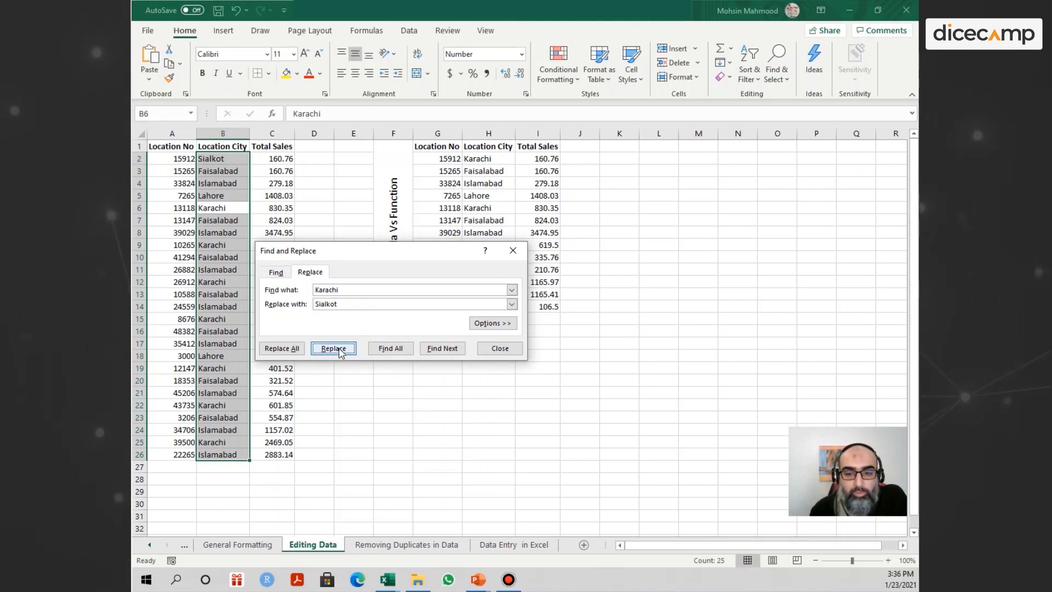
pyautogui.click(334, 349)
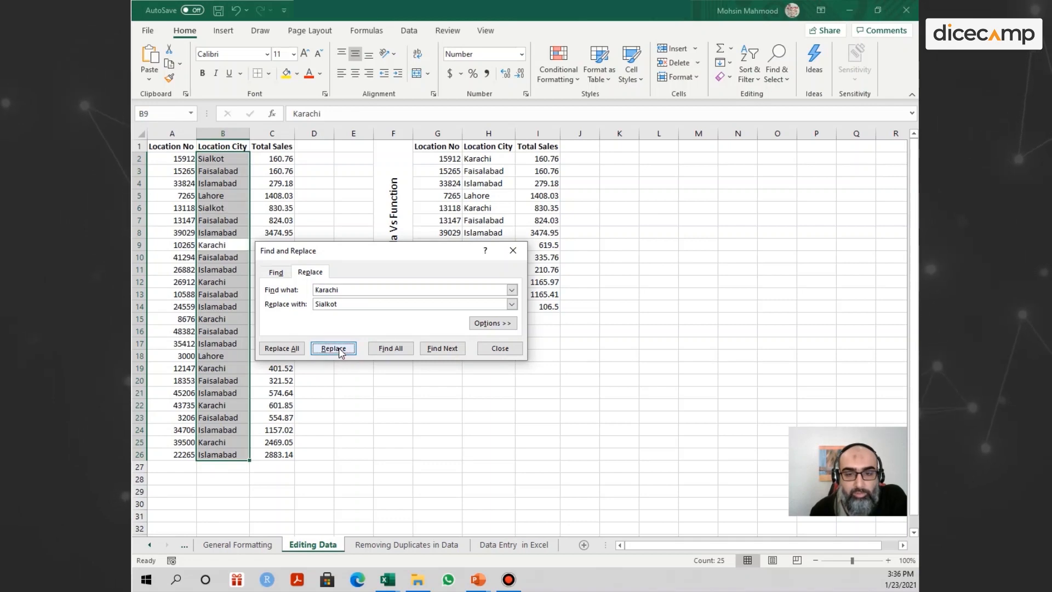
pyautogui.click(339, 351)
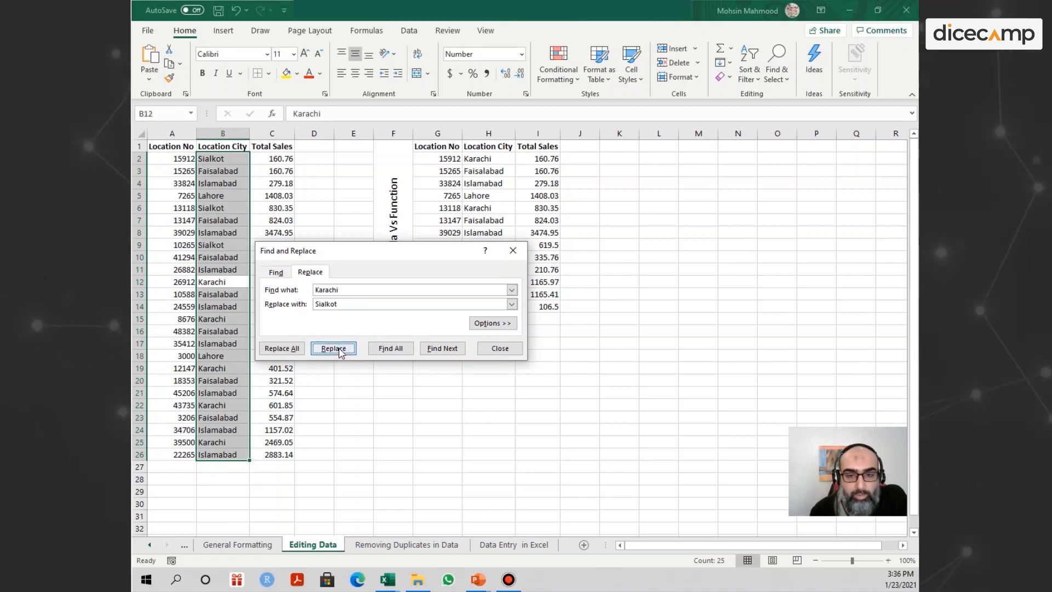
pyautogui.click(339, 350)
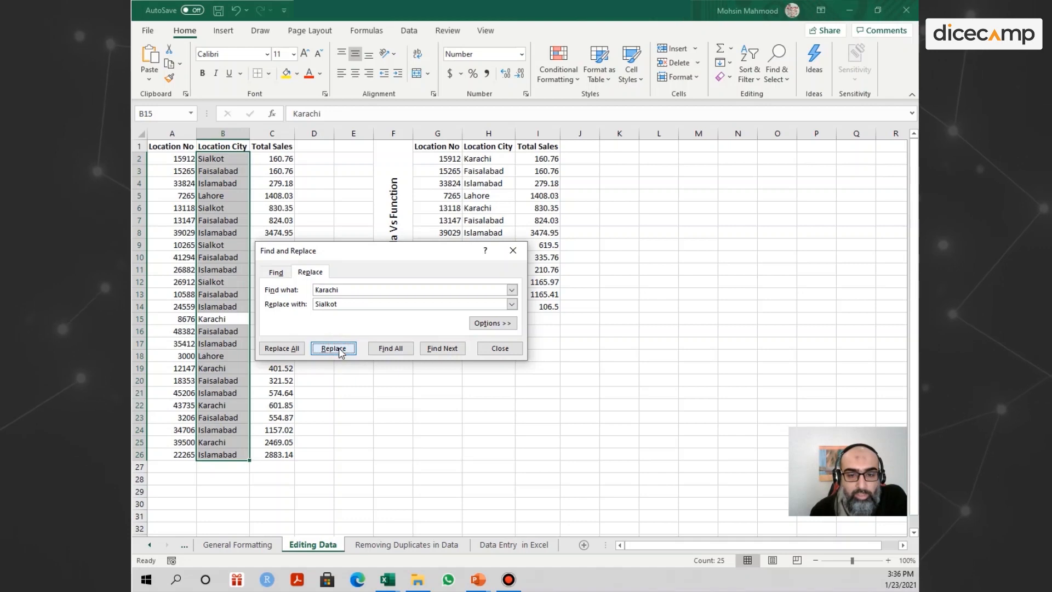
pyautogui.click(339, 351)
pyautogui.click(339, 351)
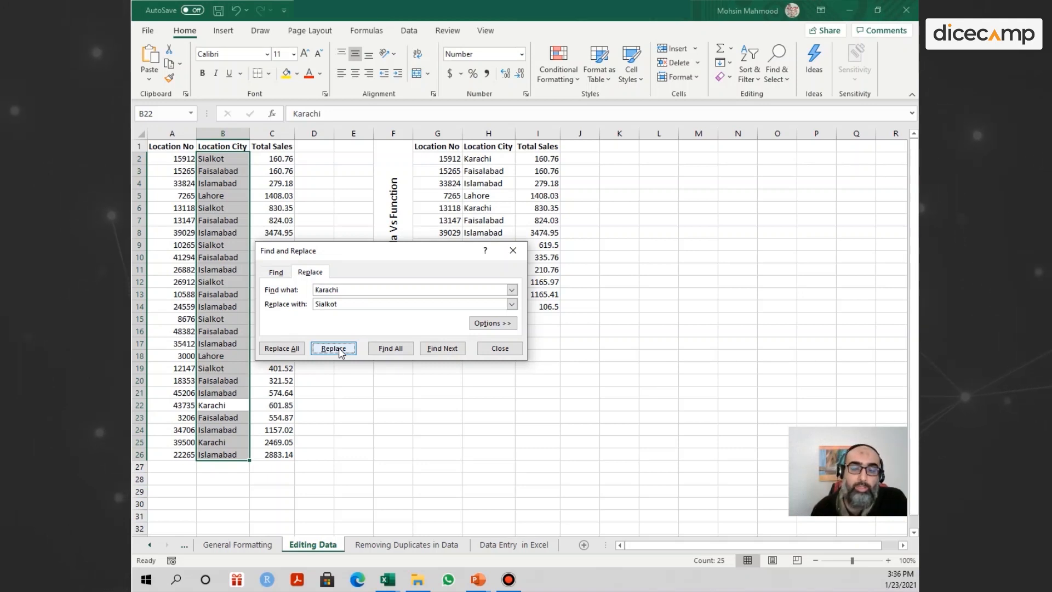
pyautogui.click(338, 350)
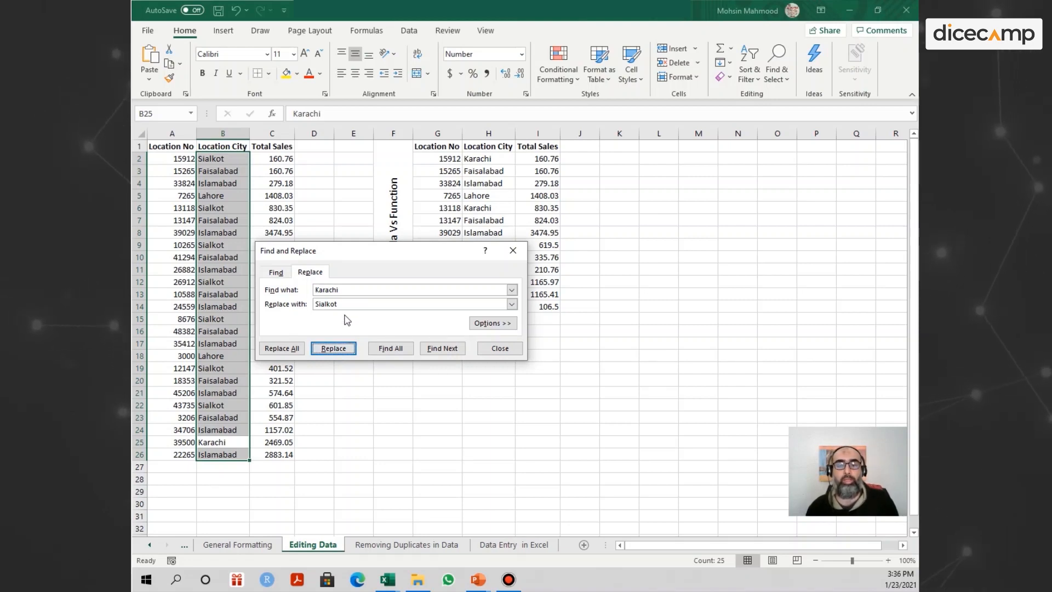
pyautogui.click(333, 348)
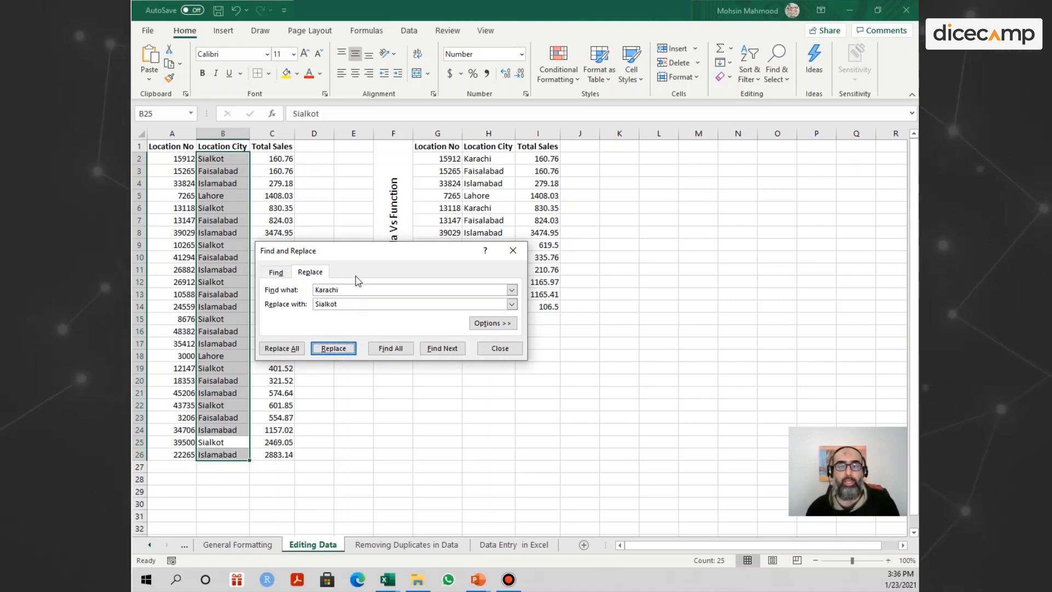
# Replace all occurrences of Faisalabad with Gujranwala in the Location City cells B2:B26 at once.
pyautogui.doubleClick(358, 290)
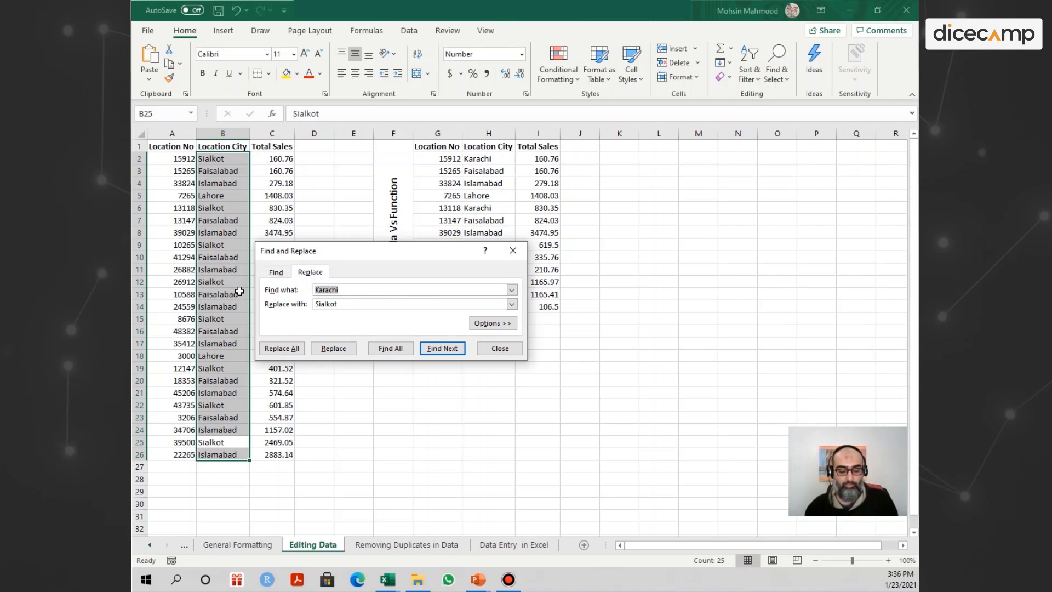
pyautogui.write('Faisalabad')
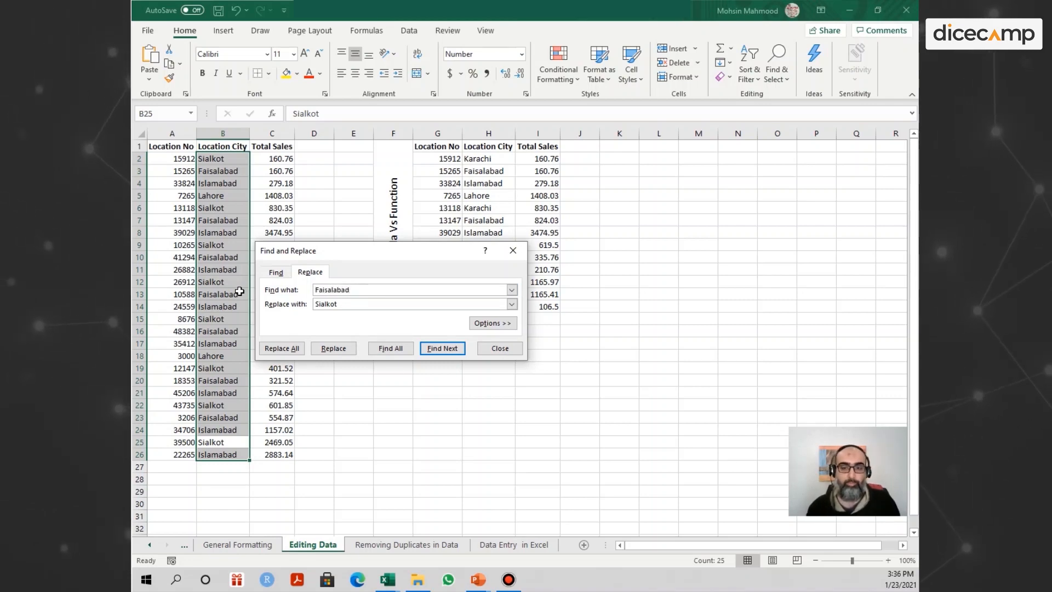
pyautogui.press('Tab')
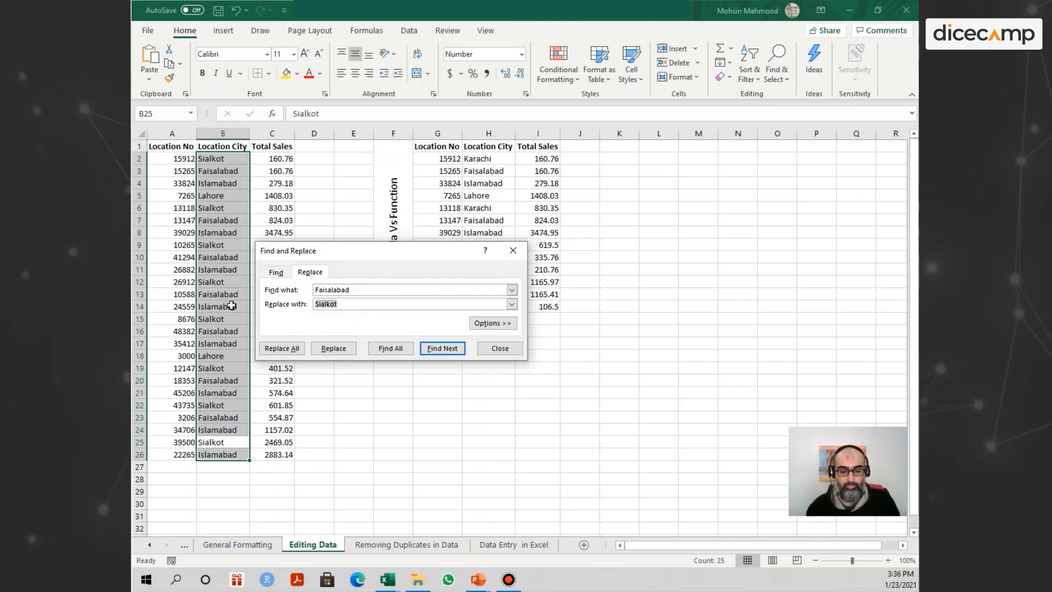
pyautogui.write('Gujr')
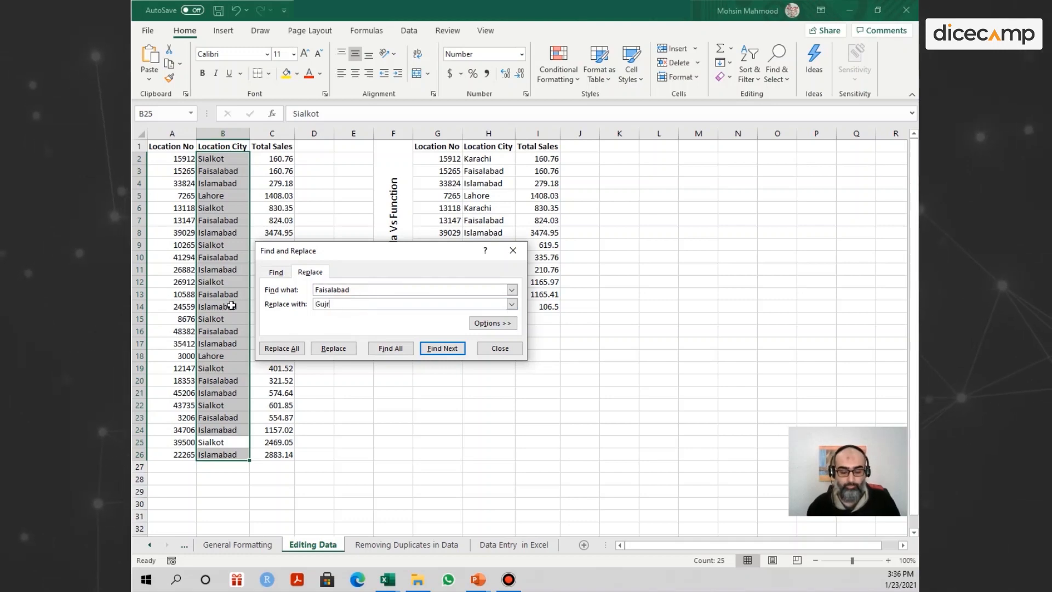
pyautogui.write('anwala')
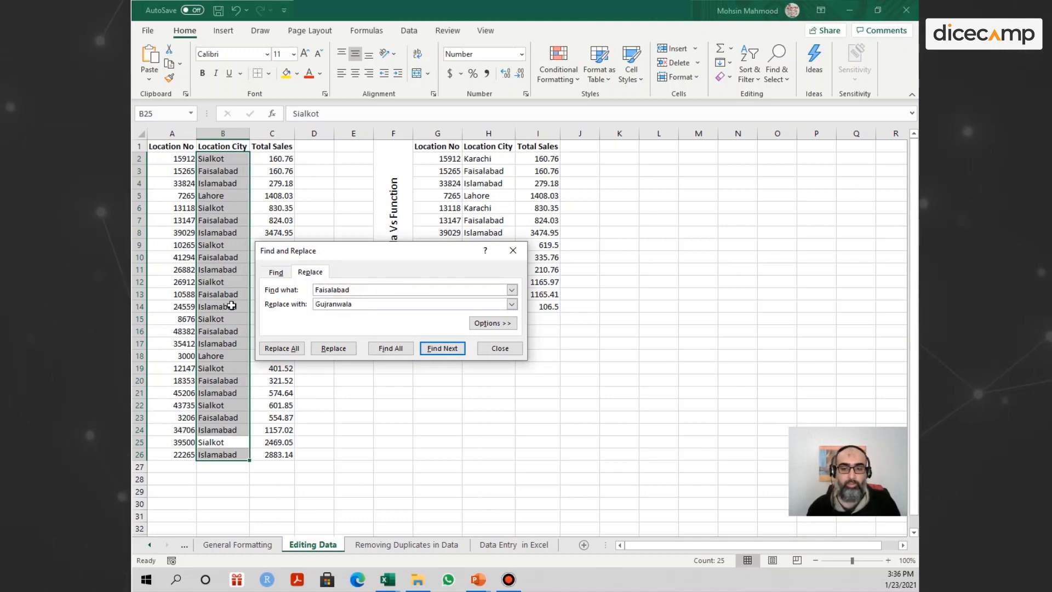
pyautogui.click(285, 350)
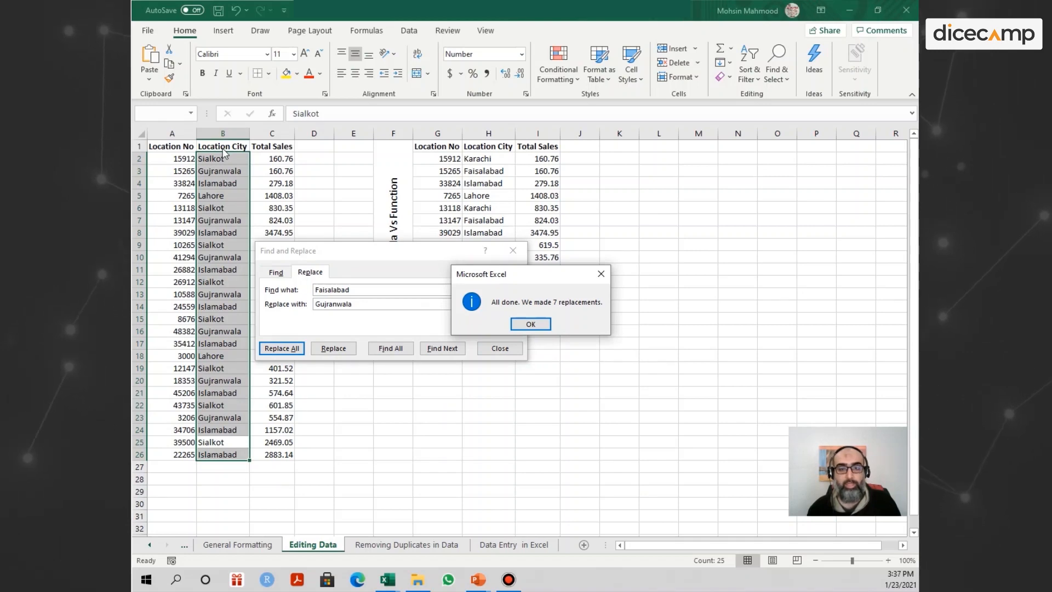
pyautogui.click(517, 325)
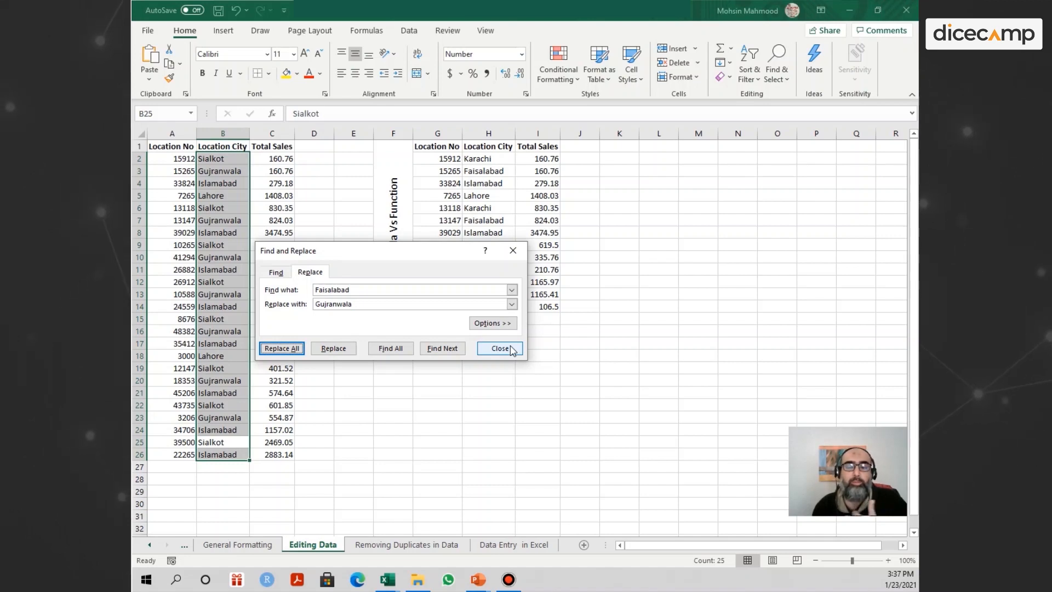
# Finish the find-and-replace work and set the Total Sales value for Lahore in C5 to 15248.
pyautogui.click(499, 349)
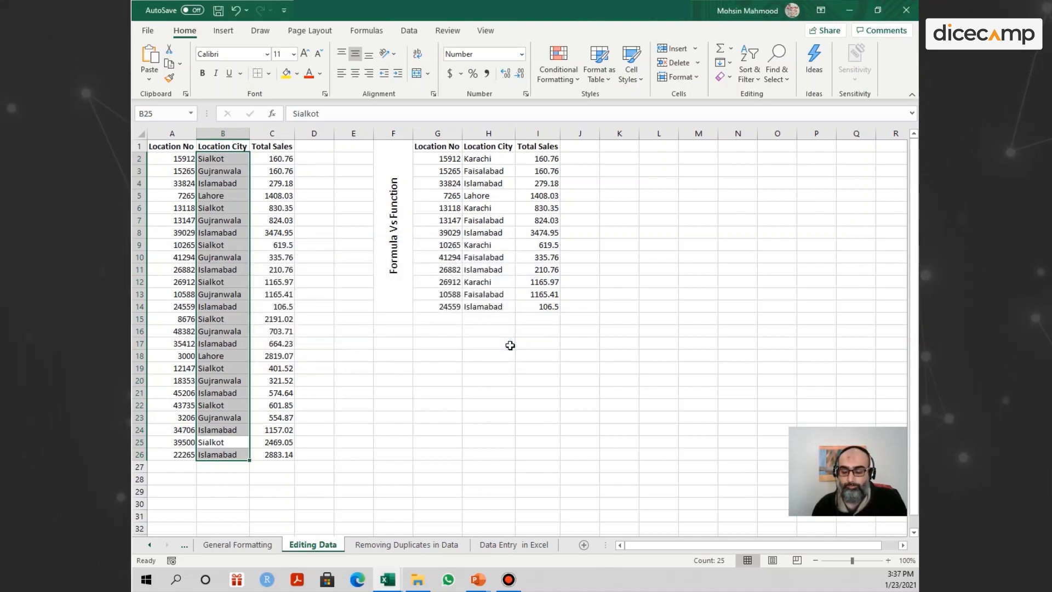
pyautogui.click(504, 332)
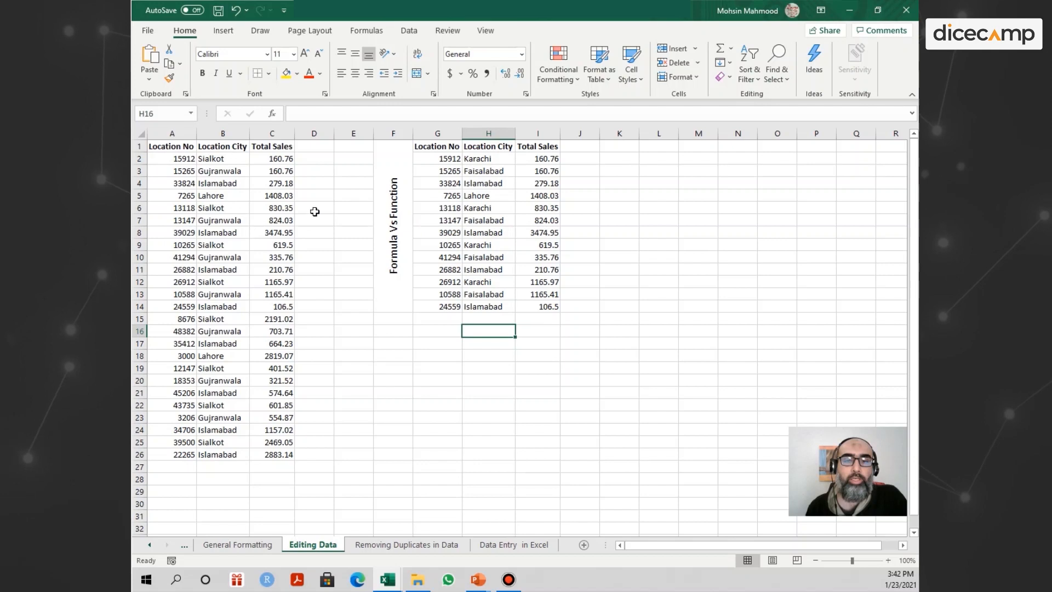
pyautogui.doubleClick(287, 197)
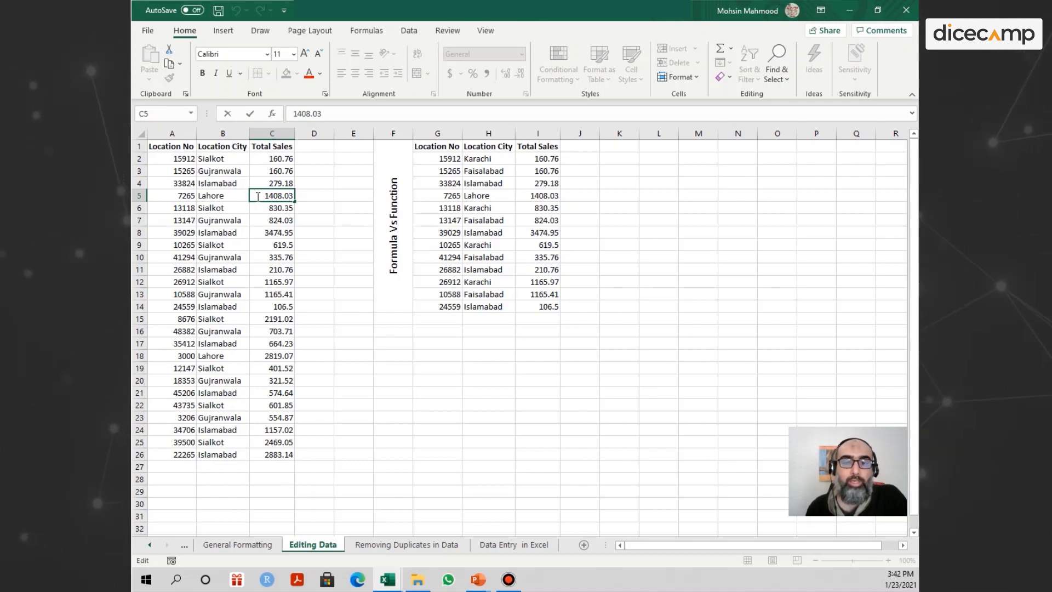
pyautogui.moveTo(258, 196); pyautogui.dragTo(302, 199)
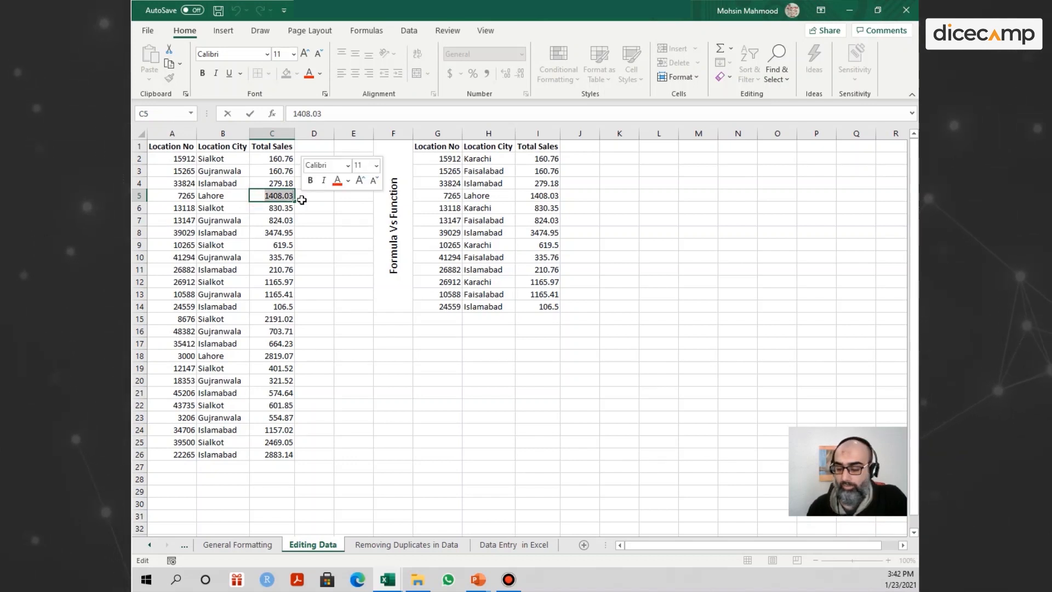
pyautogui.write('15248')
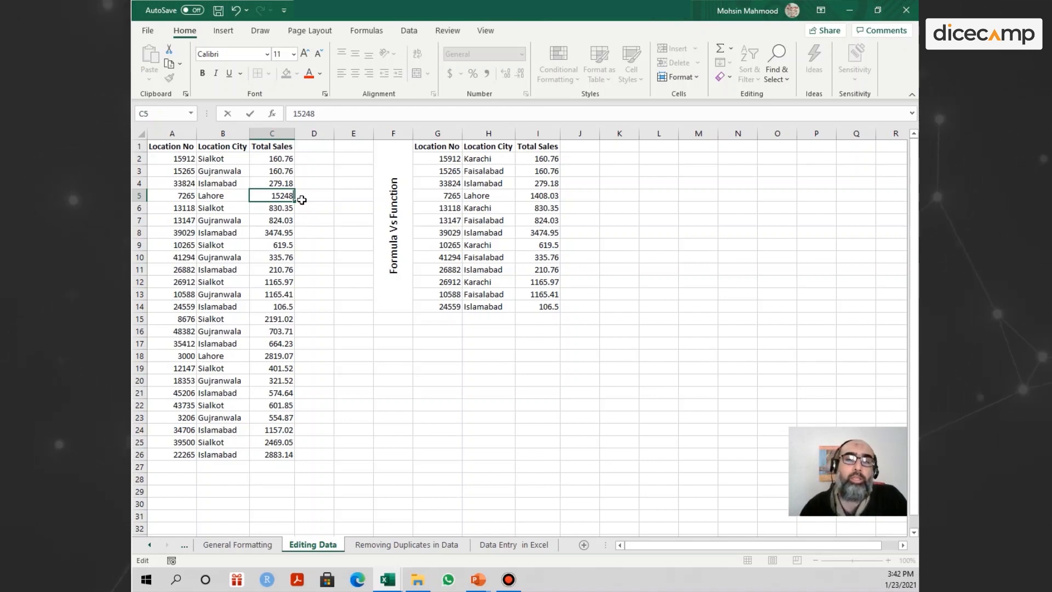
pyautogui.press('Return')
# Change the Location City in B6 to Karachi by editing the text directly in the cell.
pyautogui.press('Left')
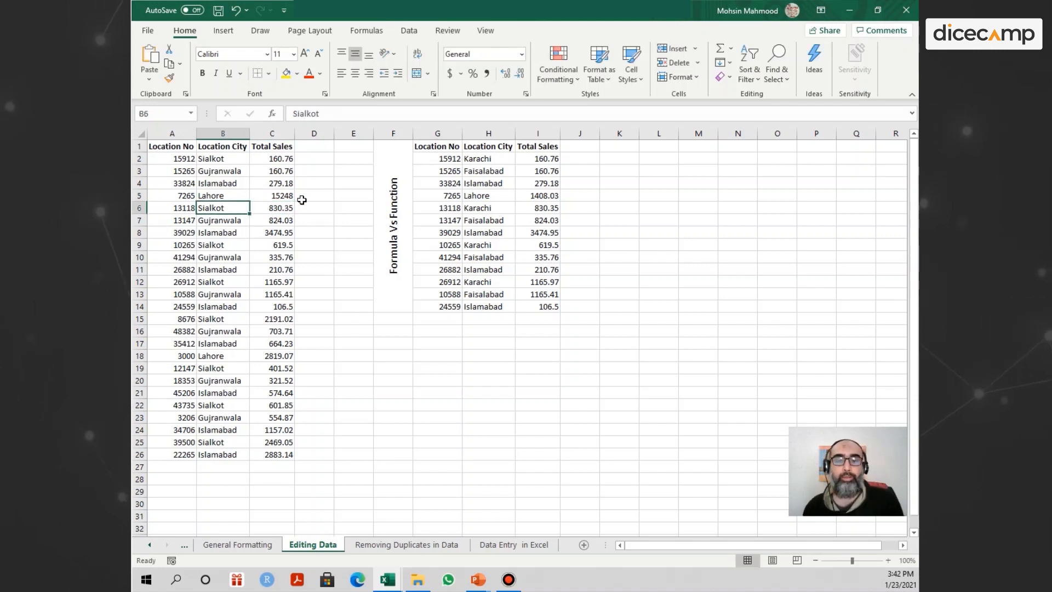
pyautogui.doubleClick(222, 205)
pyautogui.moveTo(228, 208); pyautogui.dragTo(170, 215)
pyautogui.write('Karachi')
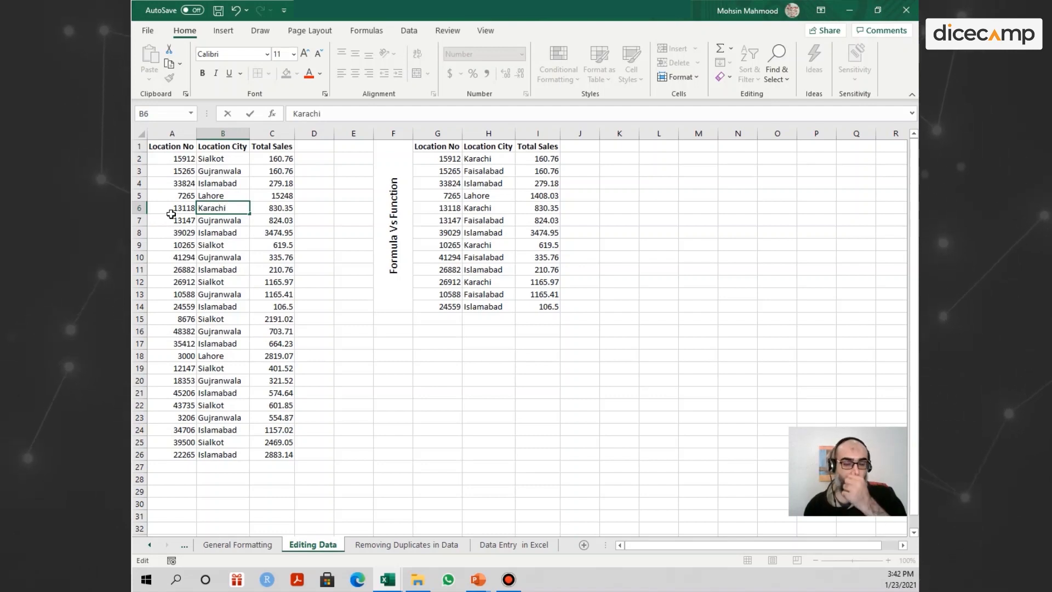
pyautogui.press('Return')
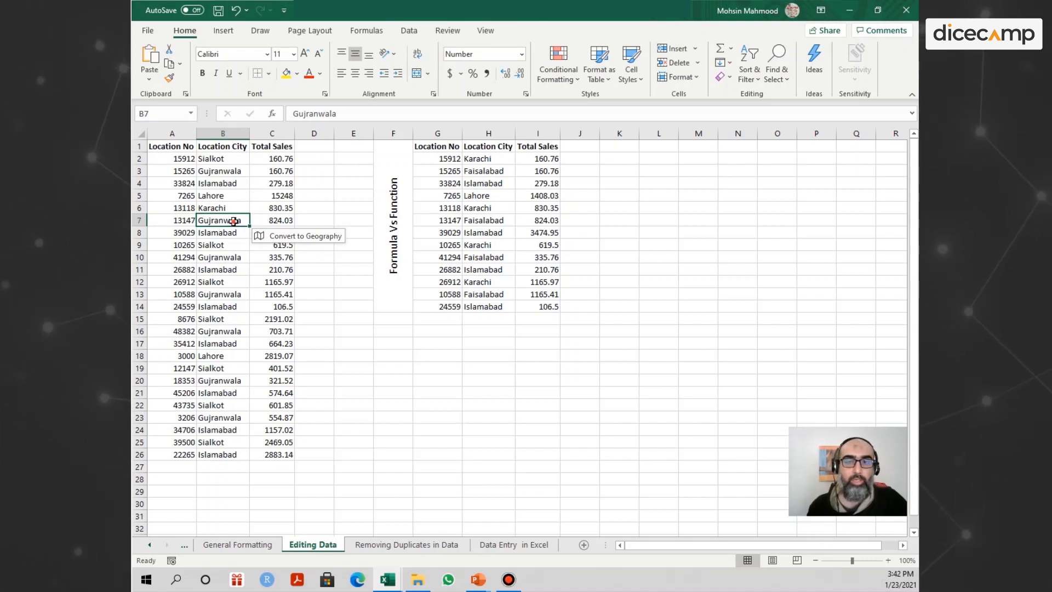
# Put B7 in edit mode and examine which ribbon commands remain available across the categories from Draw to View.
pyautogui.doubleClick(234, 221)
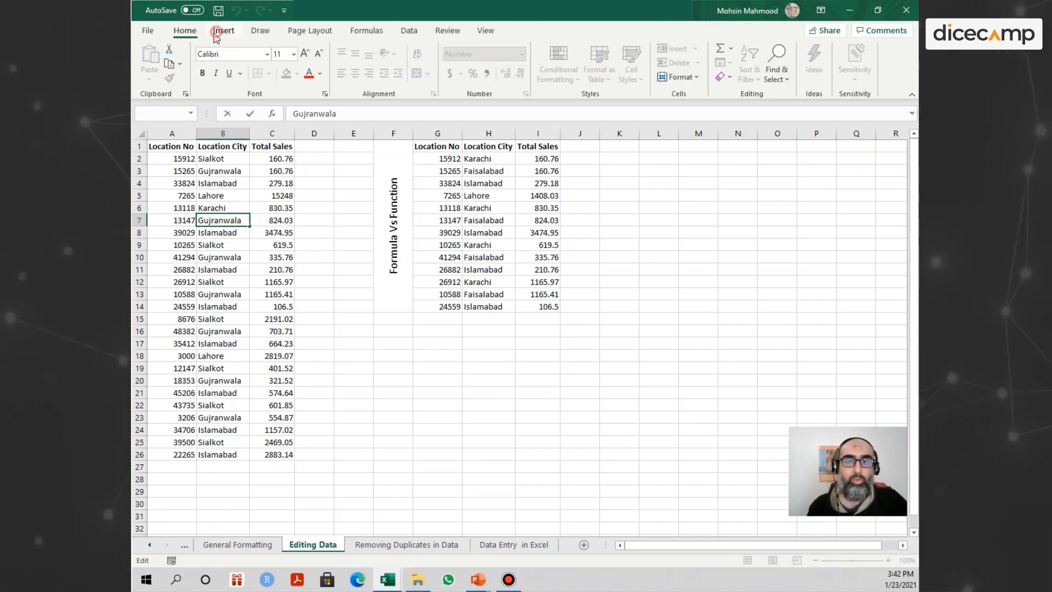
pyautogui.click(258, 31)
pyautogui.click(307, 30)
pyautogui.click(366, 31)
pyautogui.click(409, 31)
pyautogui.click(447, 31)
pyautogui.click(482, 31)
pyautogui.click(447, 30)
pyautogui.click(409, 30)
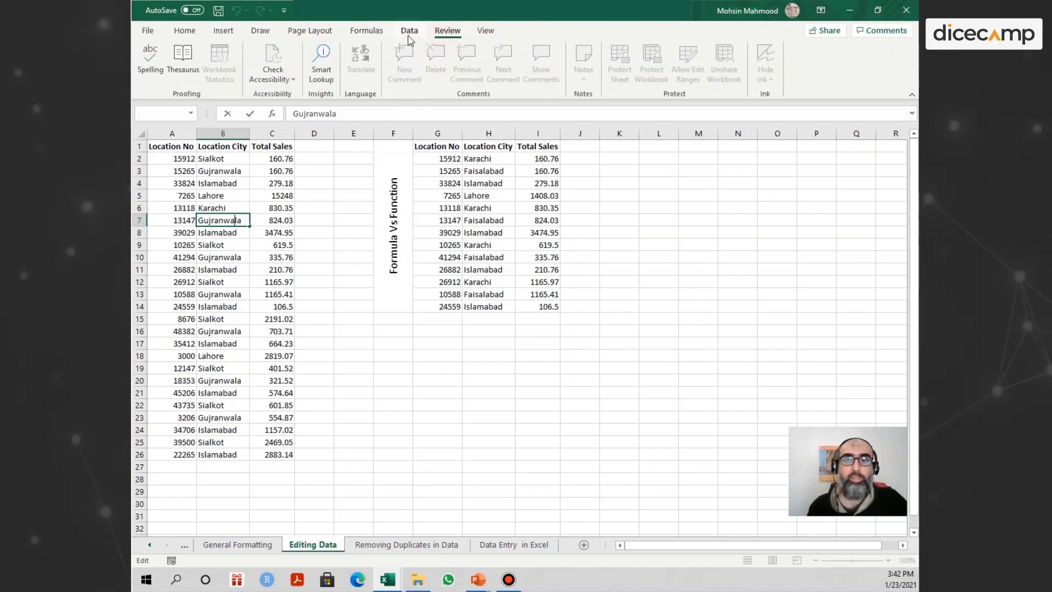
pyautogui.click(366, 30)
pyautogui.click(315, 33)
pyautogui.click(224, 256)
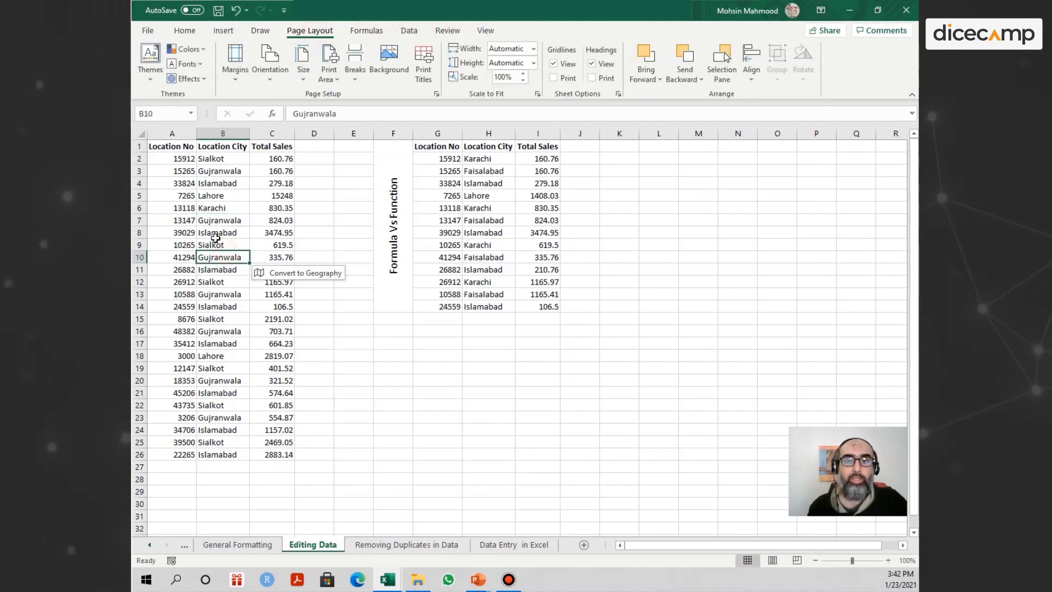
# Edit B7 again to examine the unavailable Insert and Home commands, and leave edit mode by selecting another cell.
pyautogui.click(211, 223)
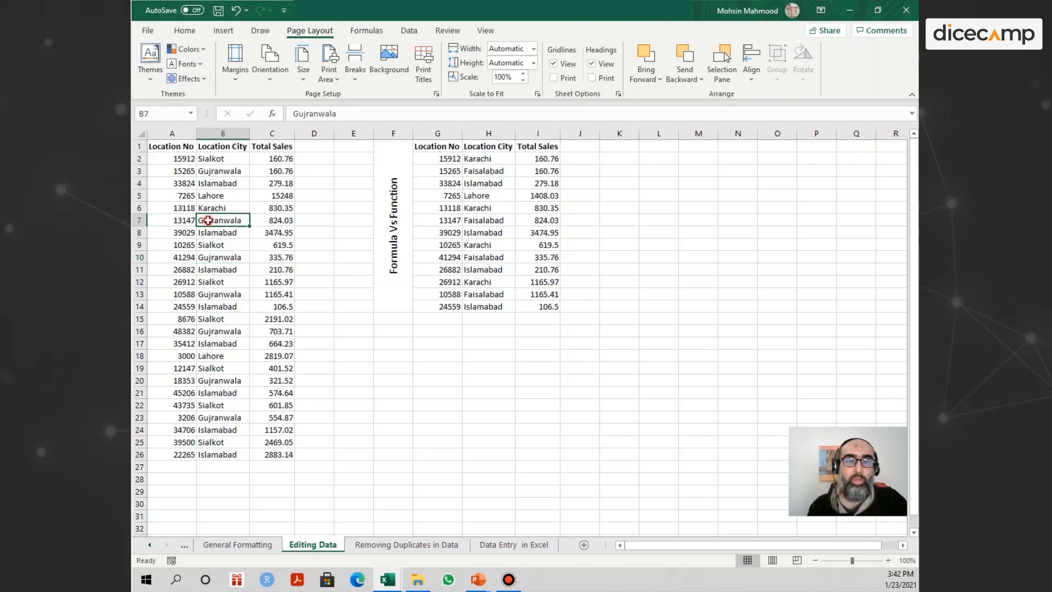
pyautogui.doubleClick(201, 221)
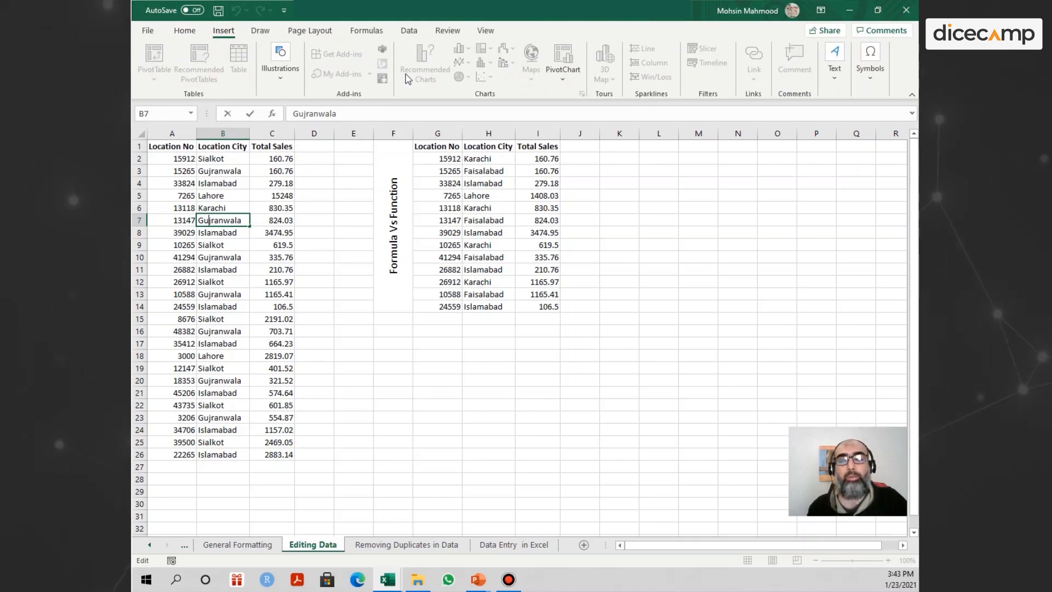
pyautogui.click(184, 31)
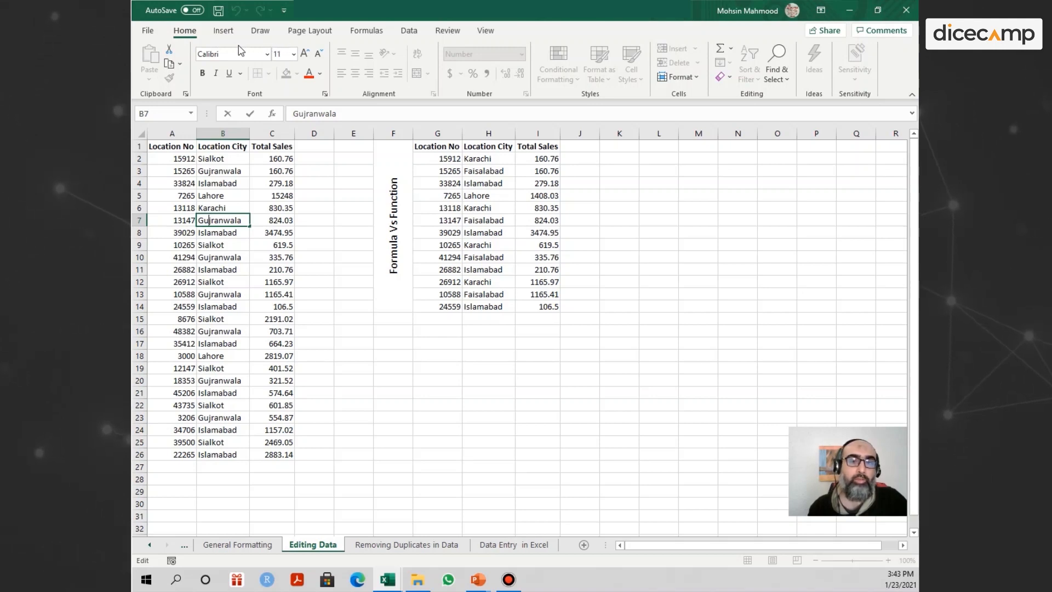
pyautogui.click(233, 230)
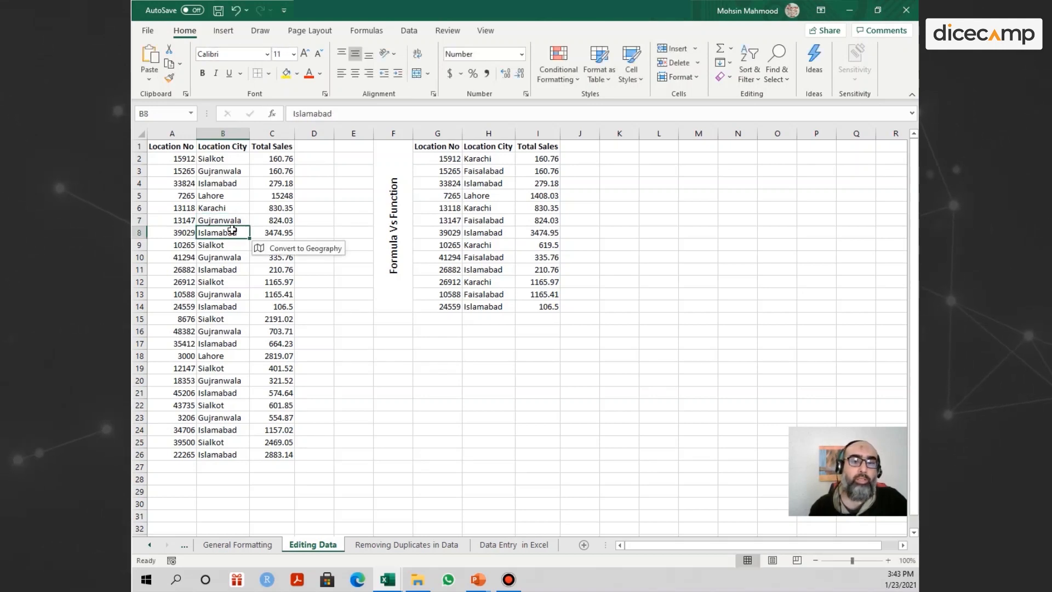
pyautogui.click(217, 222)
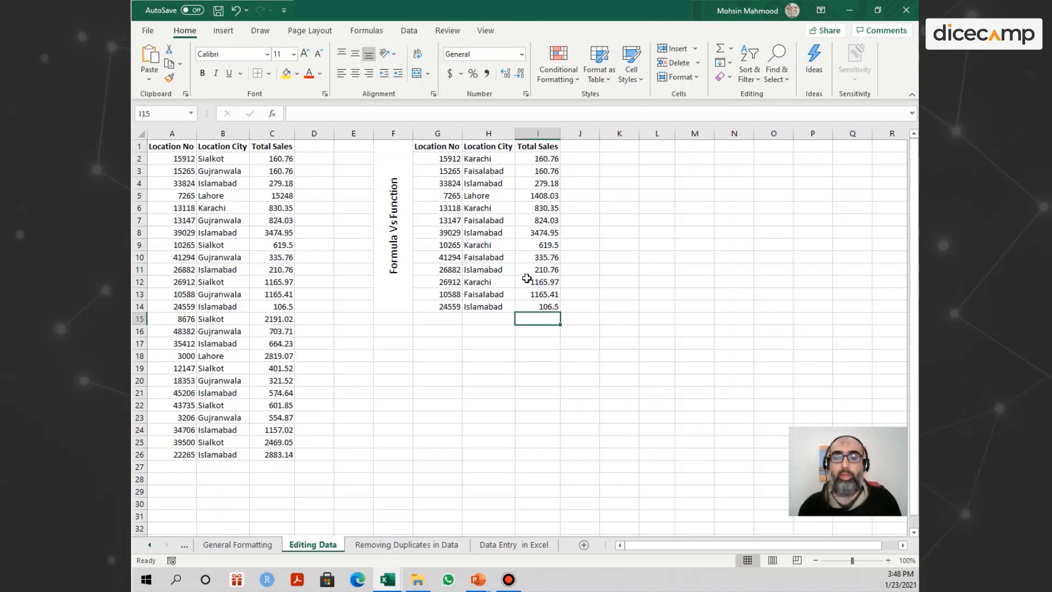
# In I15, enter a formula that adds each Total Sales cell from I2 through I14 individually with plus signs.
pyautogui.moveTo(538, 159); pyautogui.dragTo(536, 306)
pyautogui.click(537, 320)
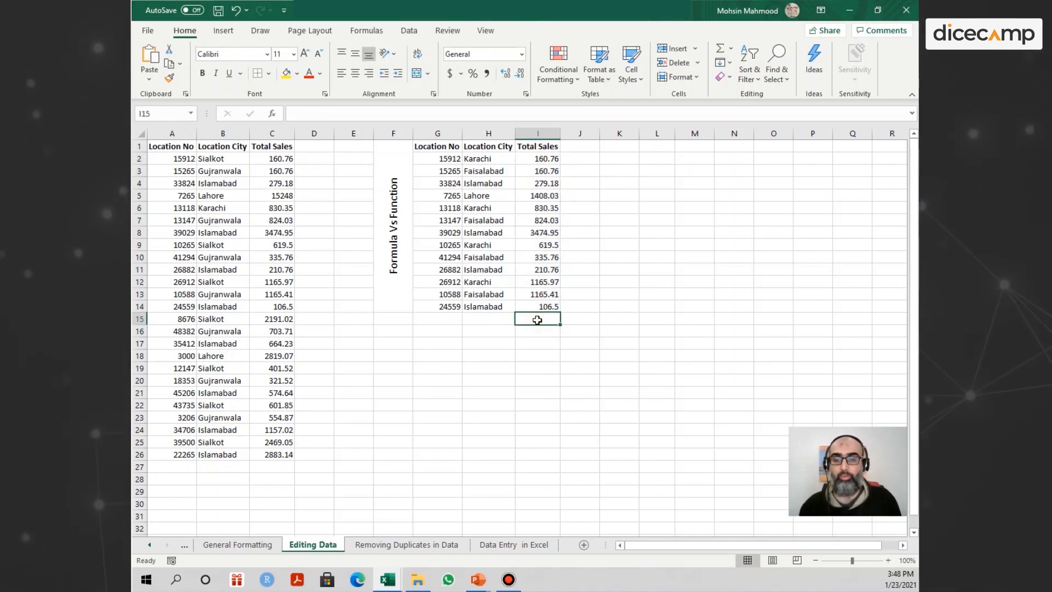
pyautogui.write('=')
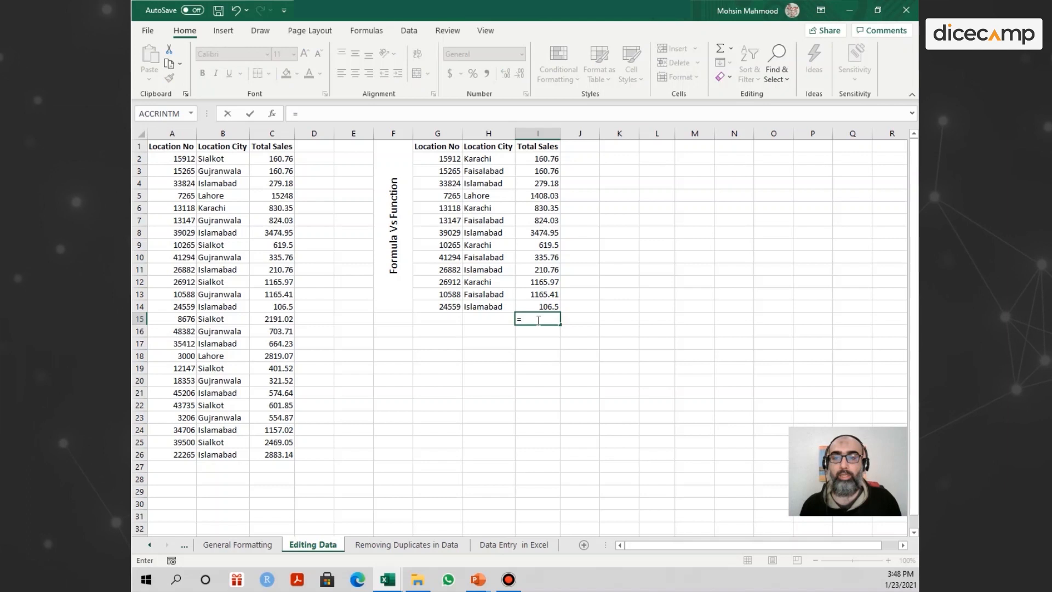
pyautogui.click(543, 161)
pyautogui.write('+')
pyautogui.click(543, 171)
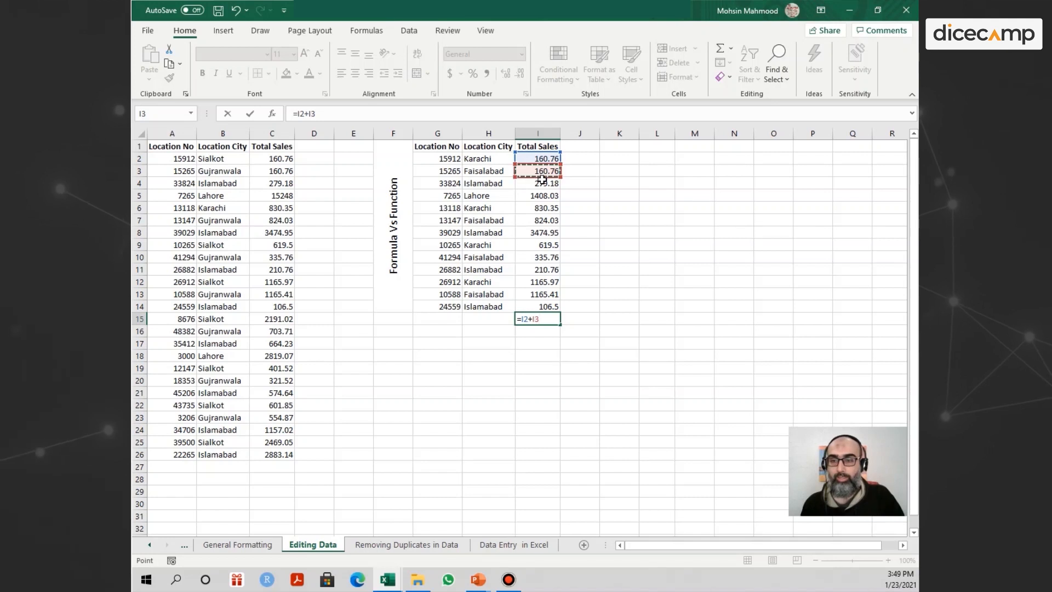
pyautogui.write('+')
pyautogui.click(545, 184)
pyautogui.write('+')
pyautogui.click(545, 195)
pyautogui.write('+')
pyautogui.click(545, 208)
pyautogui.write('+')
pyautogui.click(544, 220)
pyautogui.write('+')
pyautogui.click(544, 232)
pyautogui.write('+')
pyautogui.click(545, 245)
pyautogui.write('+')
pyautogui.click(546, 257)
pyautogui.write('+')
pyautogui.click(546, 269)
pyautogui.write('+')
pyautogui.click(546, 282)
pyautogui.write('+')
pyautogui.click(545, 294)
pyautogui.write('+')
pyautogui.click(545, 306)
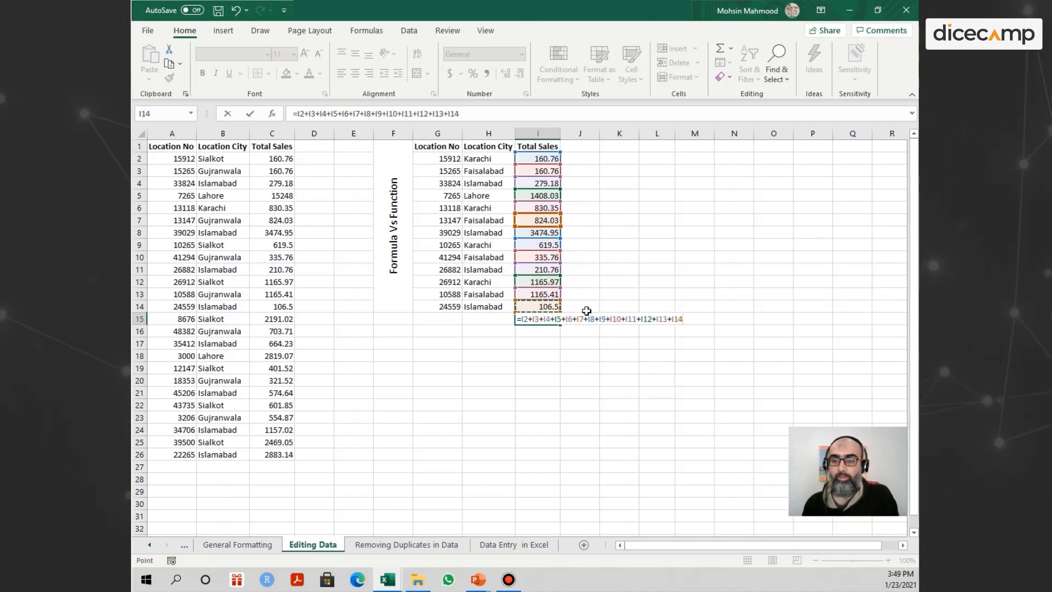
pyautogui.press('Return')
# Display the total in I15 with no decimal places.
pyautogui.click(547, 318)
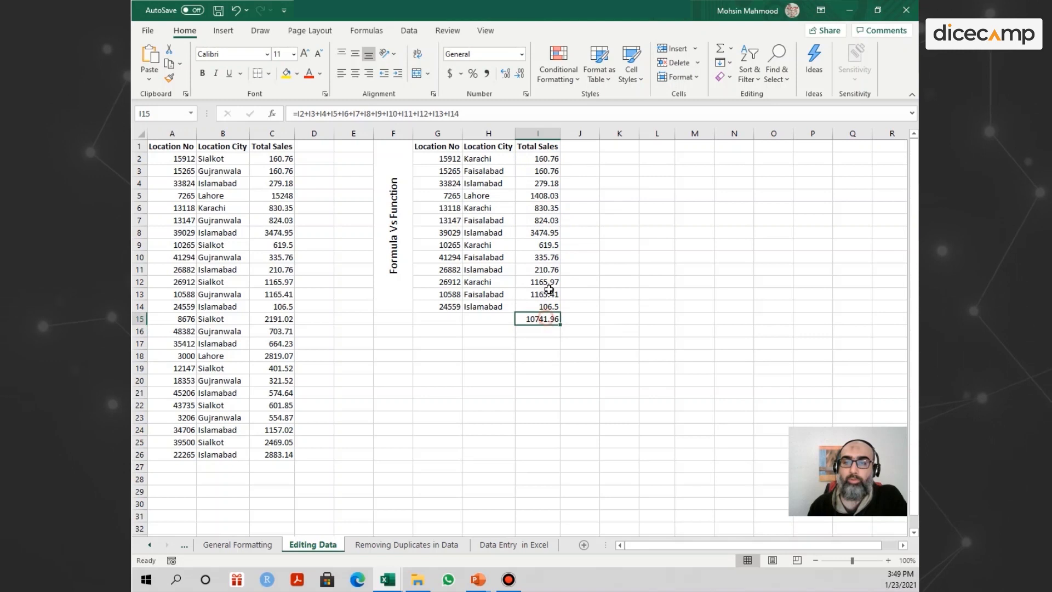
pyautogui.click(519, 73)
pyautogui.click(519, 73)
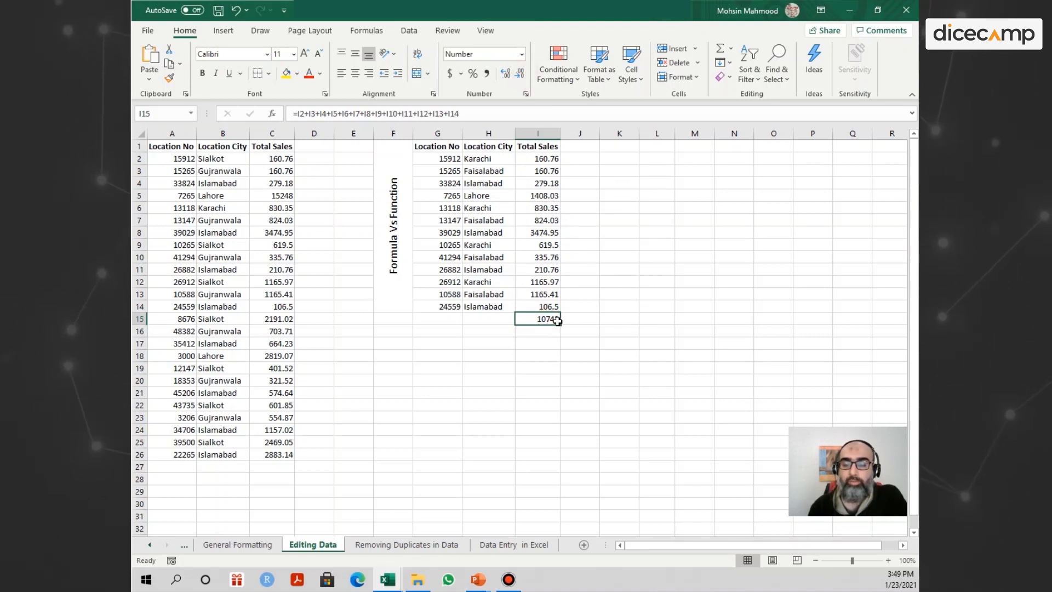
pyautogui.click(541, 331)
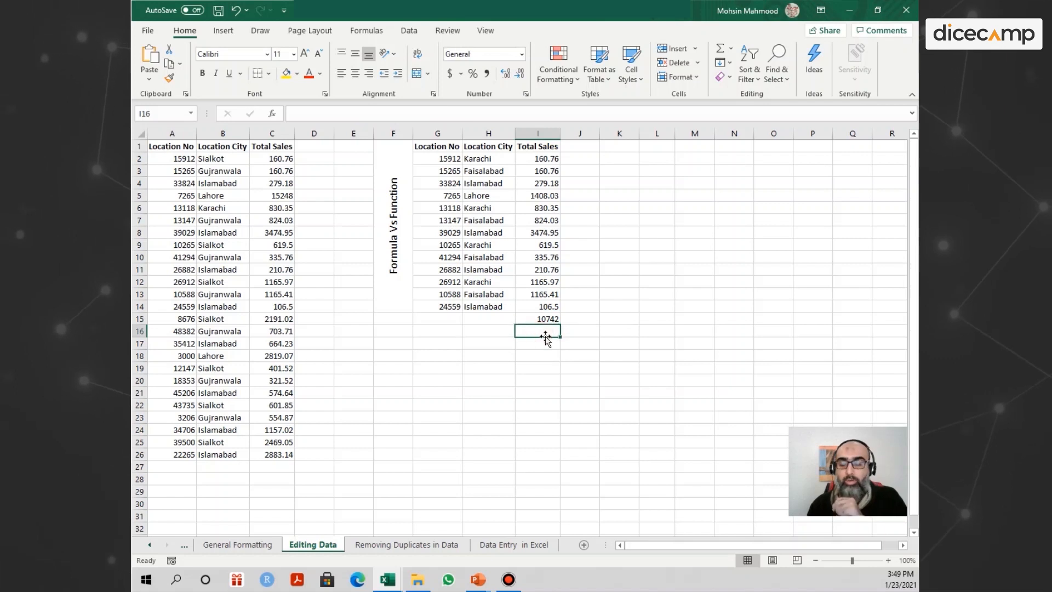
# Enter the plain range reference =I2:I14, without any function, in I17.
pyautogui.click(540, 344)
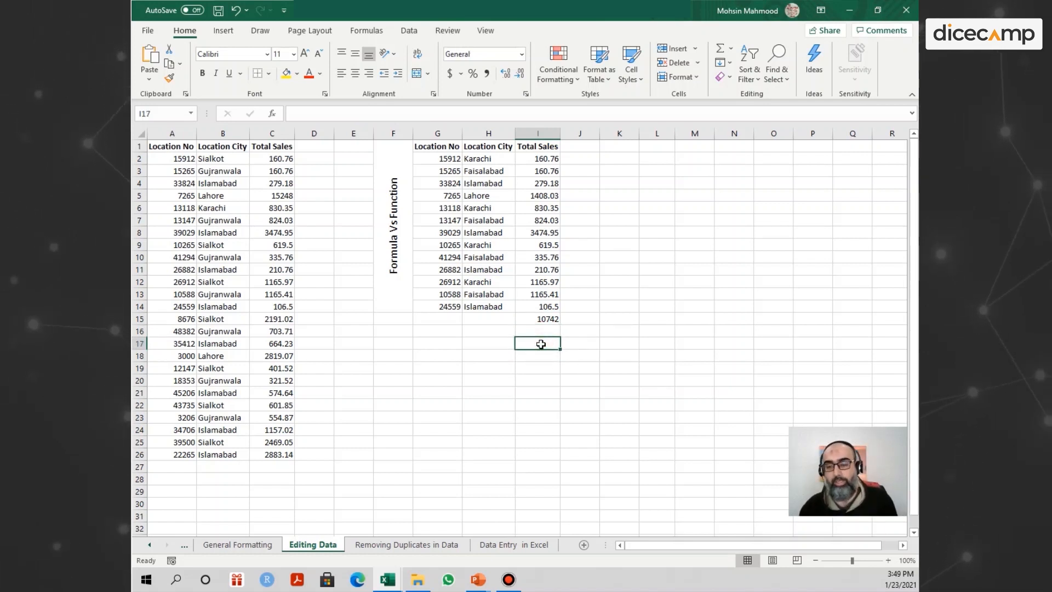
pyautogui.write('=')
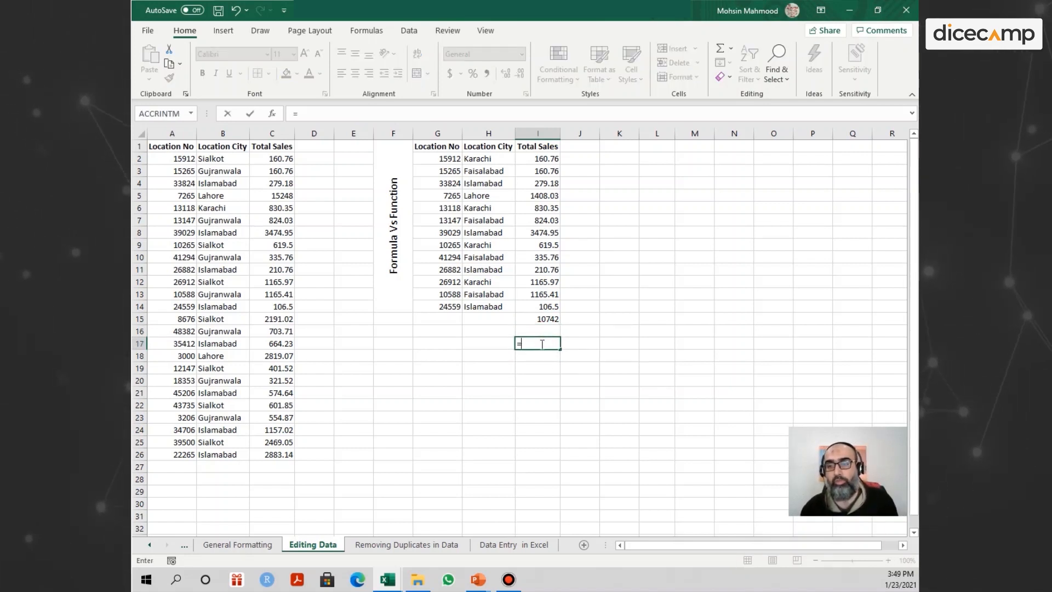
pyautogui.moveTo(542, 159); pyautogui.dragTo(542, 307)
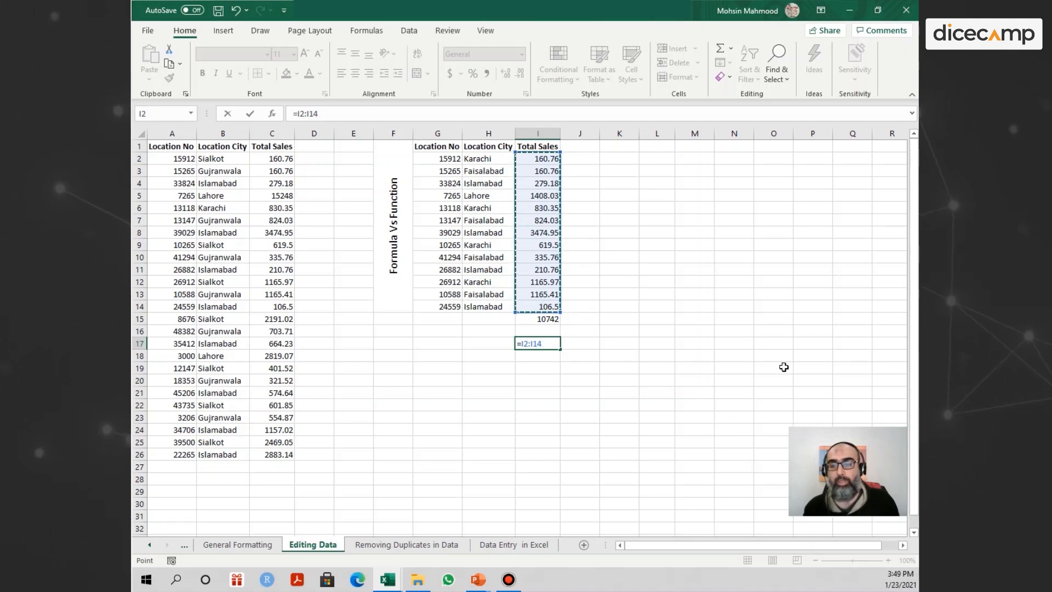
pyautogui.press('Return')
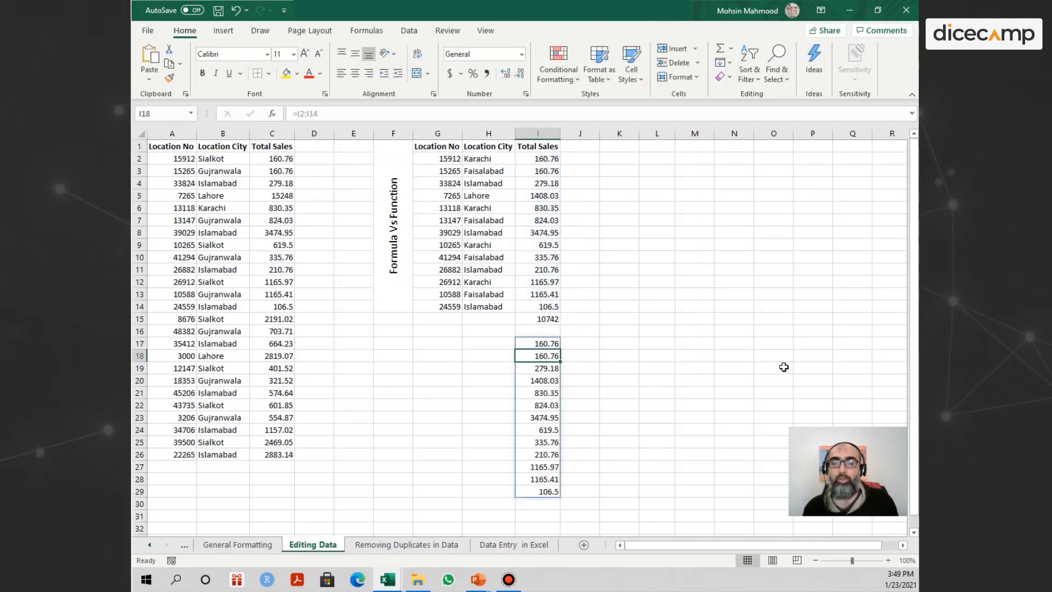
# Clear the cells H17:J29, undo the clearing, and check the repeated sales values in I18:I29.
pyautogui.moveTo(507, 344); pyautogui.dragTo(561, 490)
pyautogui.press('Delete')
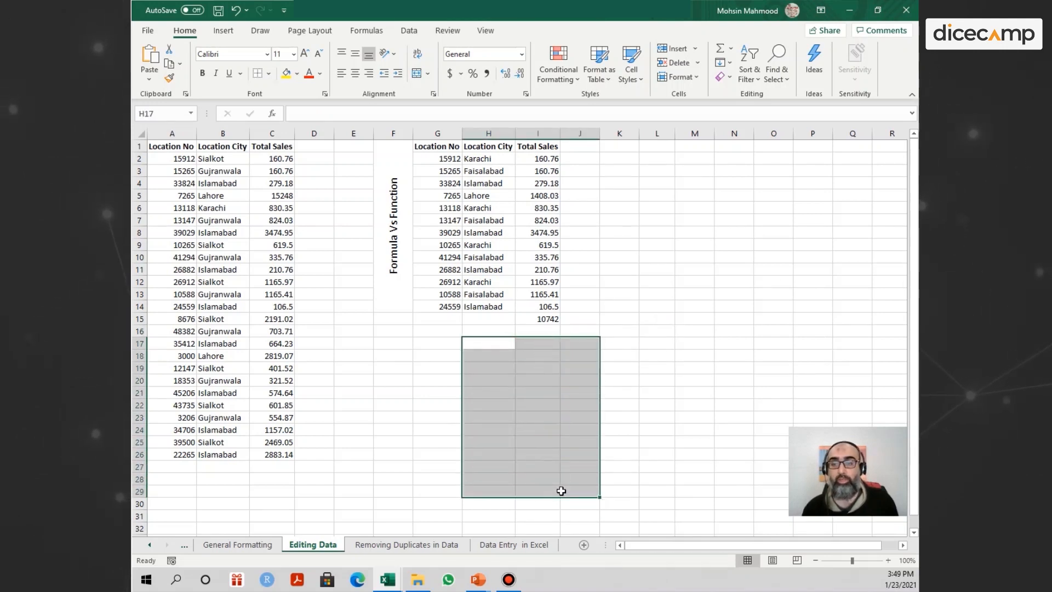
pyautogui.click(543, 345)
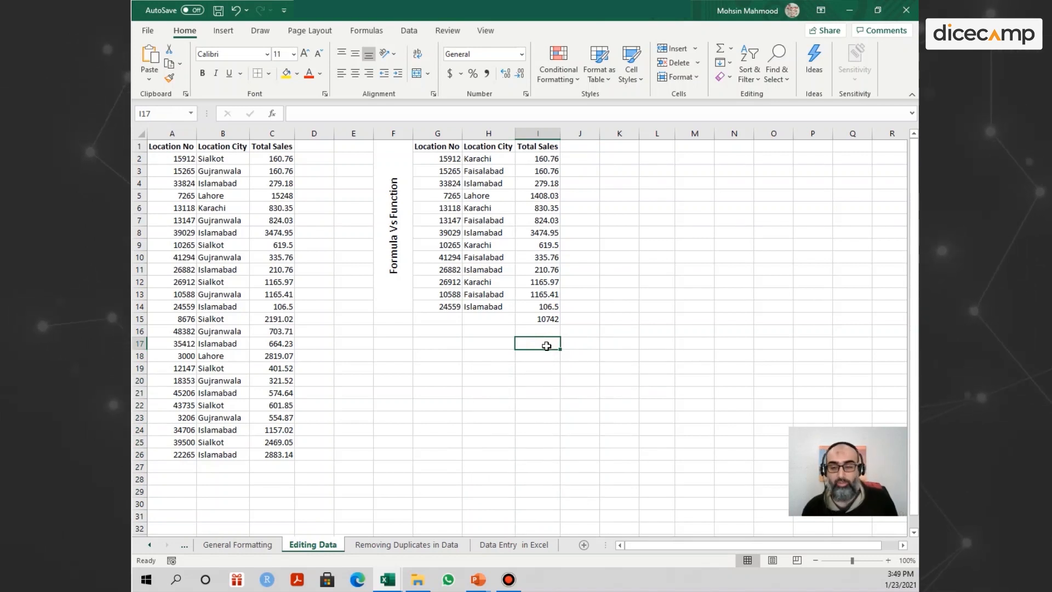
pyautogui.hotkey('ctrl', 'z')
pyautogui.moveTo(546, 356); pyautogui.dragTo(544, 490)
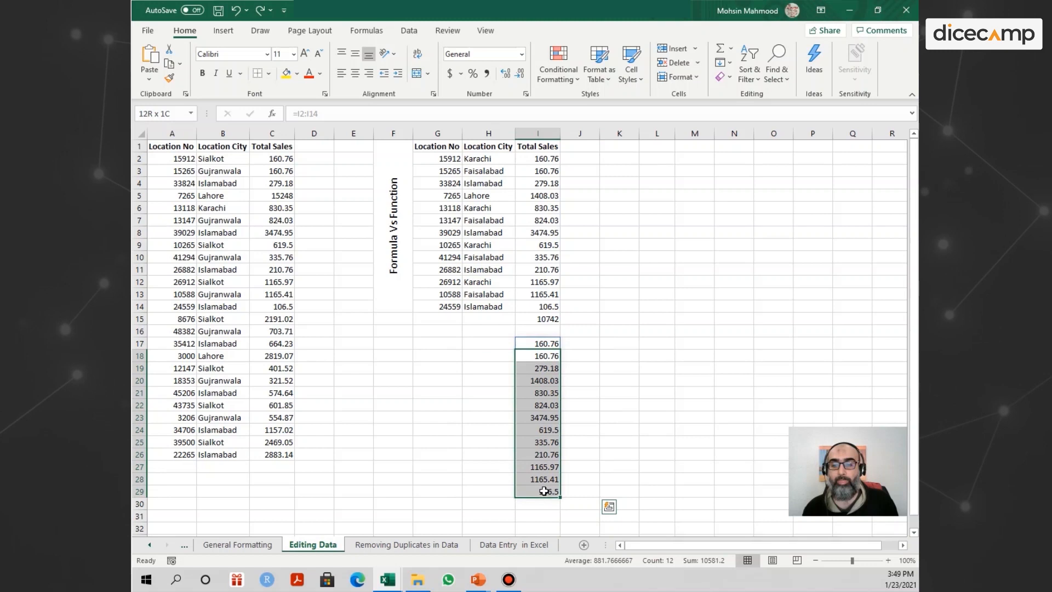
pyautogui.click(542, 367)
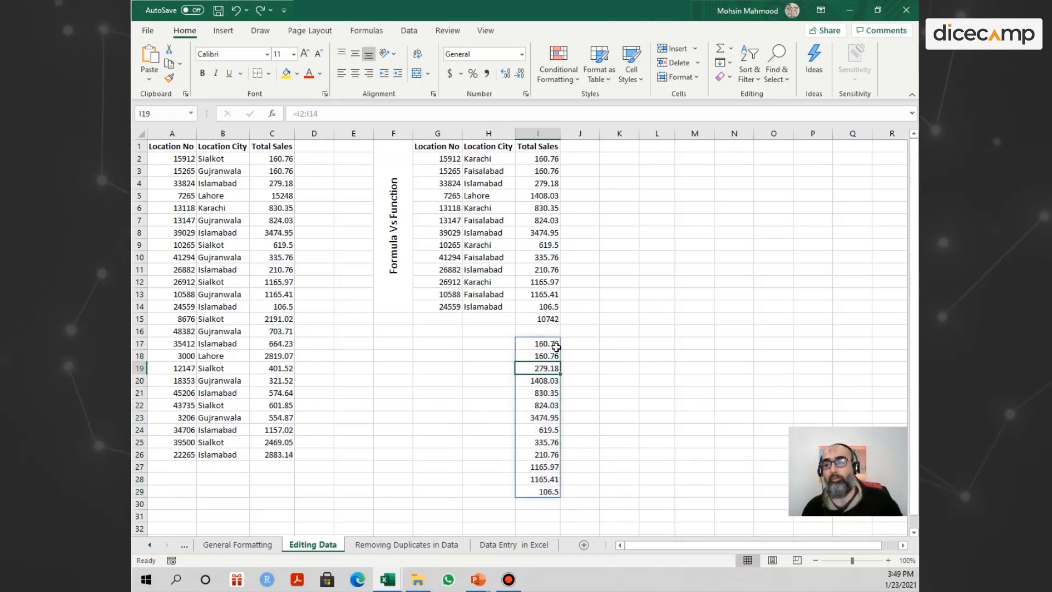
# Clear the range I17:I29 to remove the repeated sales values.
pyautogui.click(553, 343)
pyautogui.hotkey('shift', 'Down')
pyautogui.hotkey('shift', 'Down')
pyautogui.hotkey('shift', 'Down')
pyautogui.hotkey('shift', 'Down')
pyautogui.hotkey('shift', 'Down')
pyautogui.hotkey('shift', 'Down')
pyautogui.hotkey('shift', 'Down')
pyautogui.hotkey('shift', 'Down')
pyautogui.hotkey('shift', 'Down')
pyautogui.hotkey('shift', 'Down')
pyautogui.hotkey('shift', 'Down')
pyautogui.hotkey('shift', 'Down')
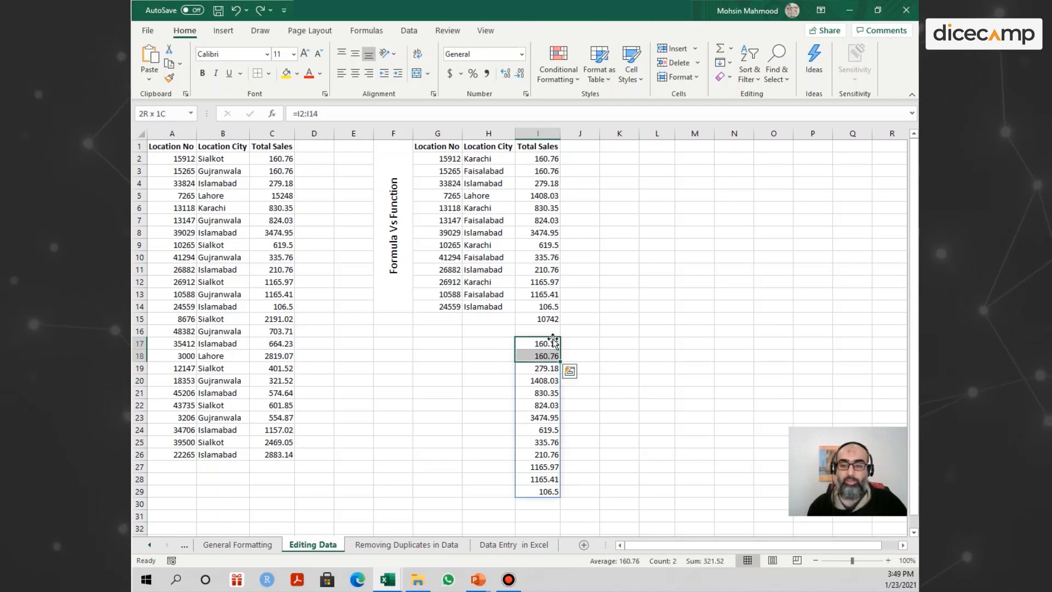
pyautogui.press('Delete')
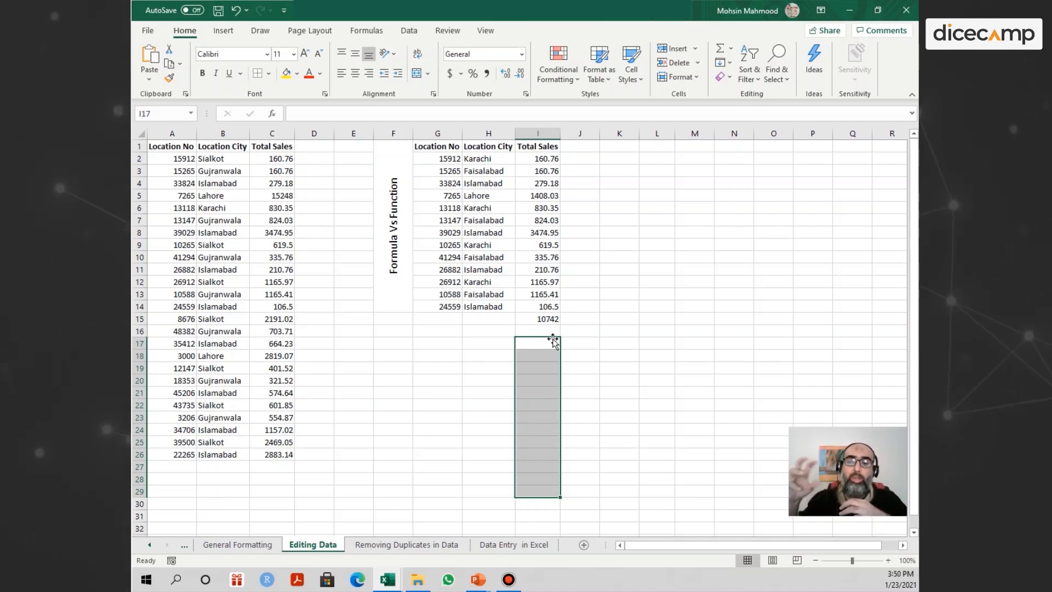
# Review the cell-by-cell addition formula in I15, keep it as is, and select the empty cells K1:L1.
pyautogui.doubleClick(548, 320)
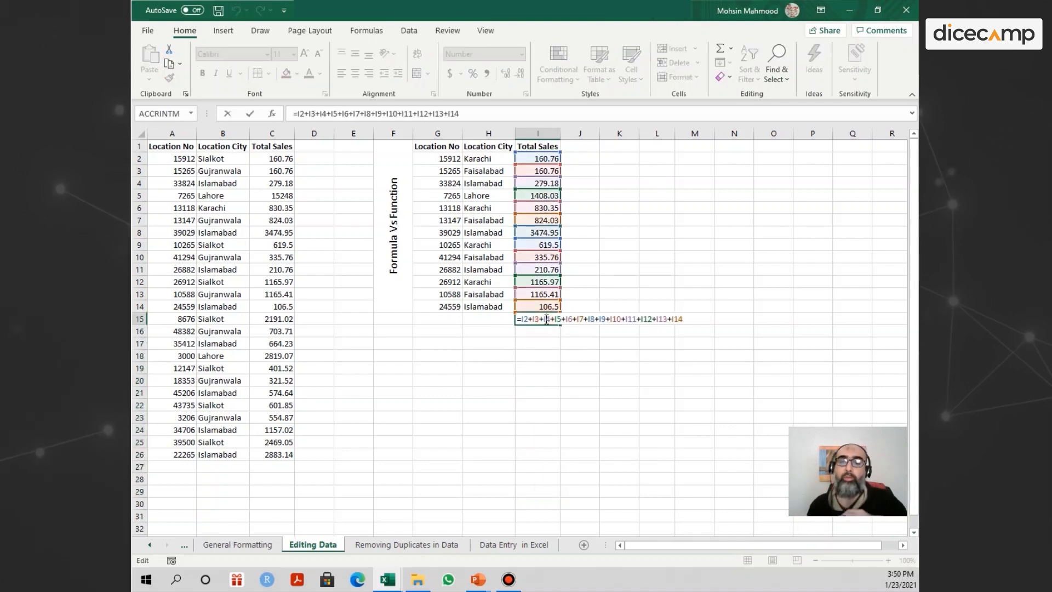
pyautogui.press('Return')
pyautogui.moveTo(612, 146); pyautogui.dragTo(658, 145)
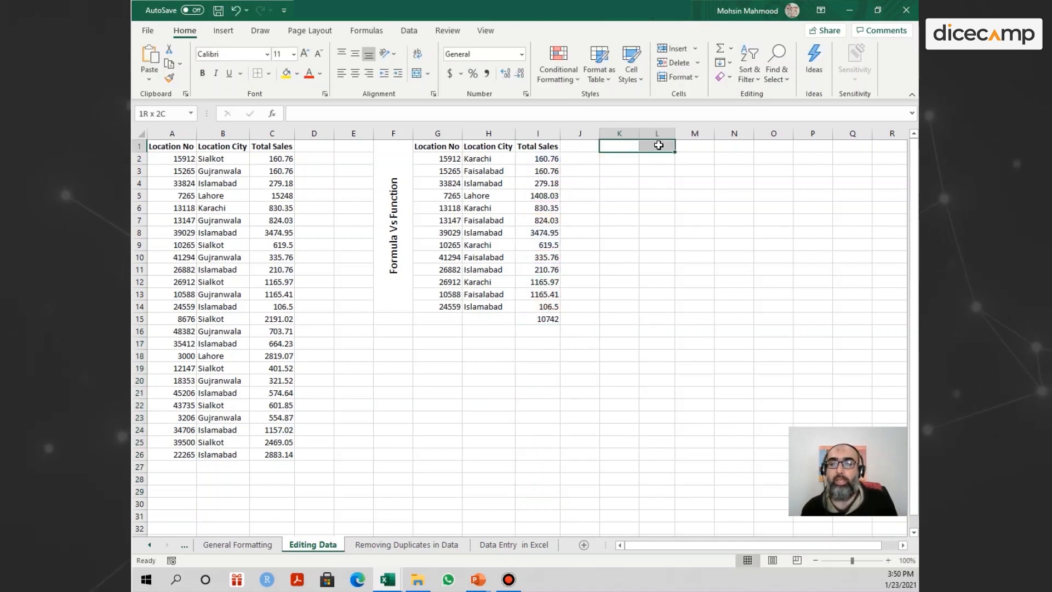
# Merge and center the cells K1:L1 and enter the heading Functions in them.
pyautogui.click(416, 73)
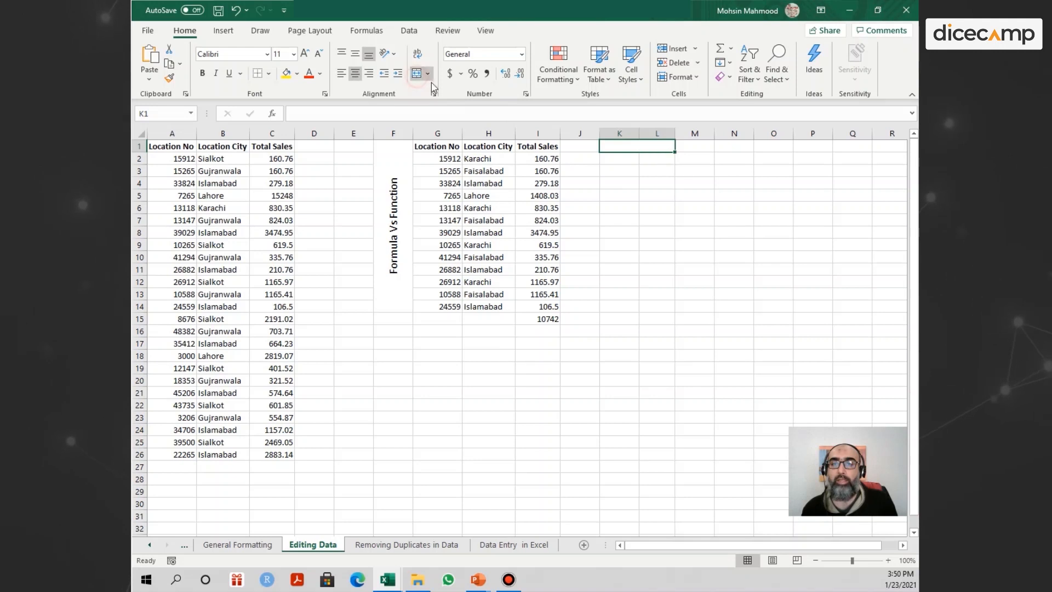
pyautogui.write('F')
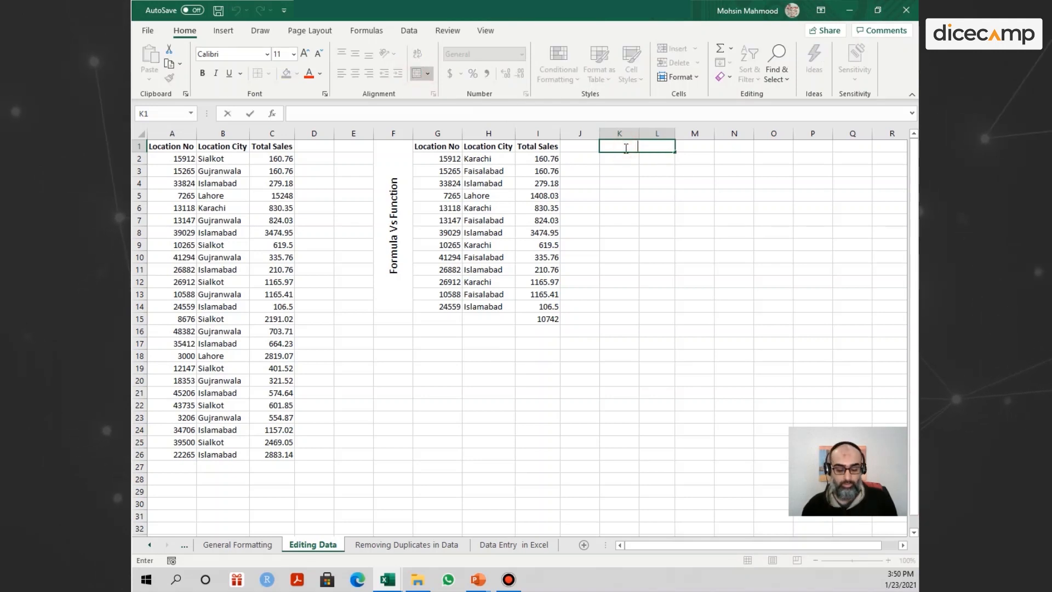
pyautogui.write('unctions')
pyautogui.press('Return')
# Label K2 as Sum and enter the plain range reference =I2:I14 in L2.
pyautogui.write('Sum')
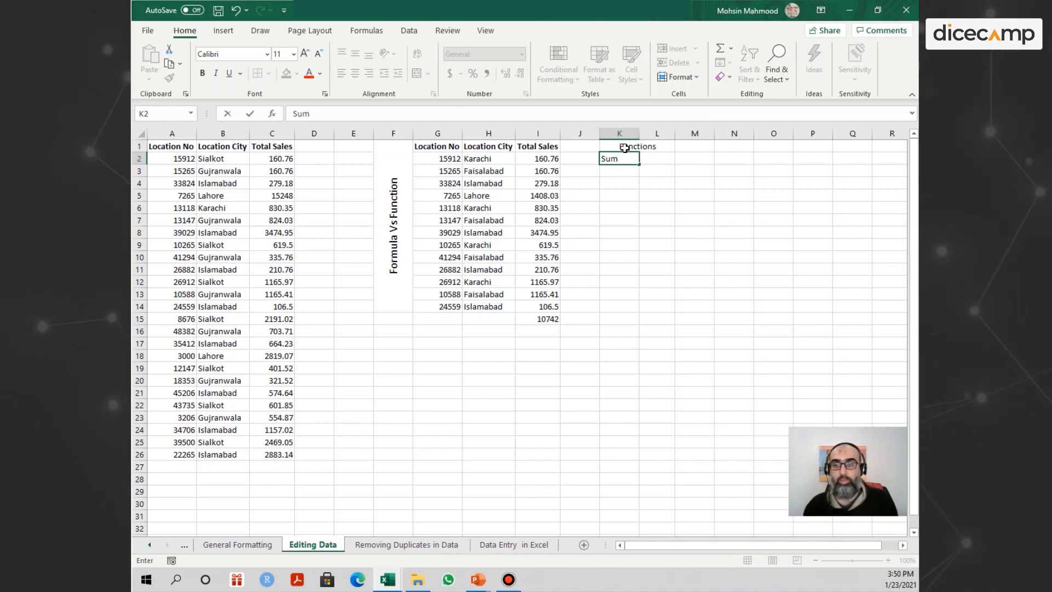
pyautogui.press('Tab')
pyautogui.write('=')
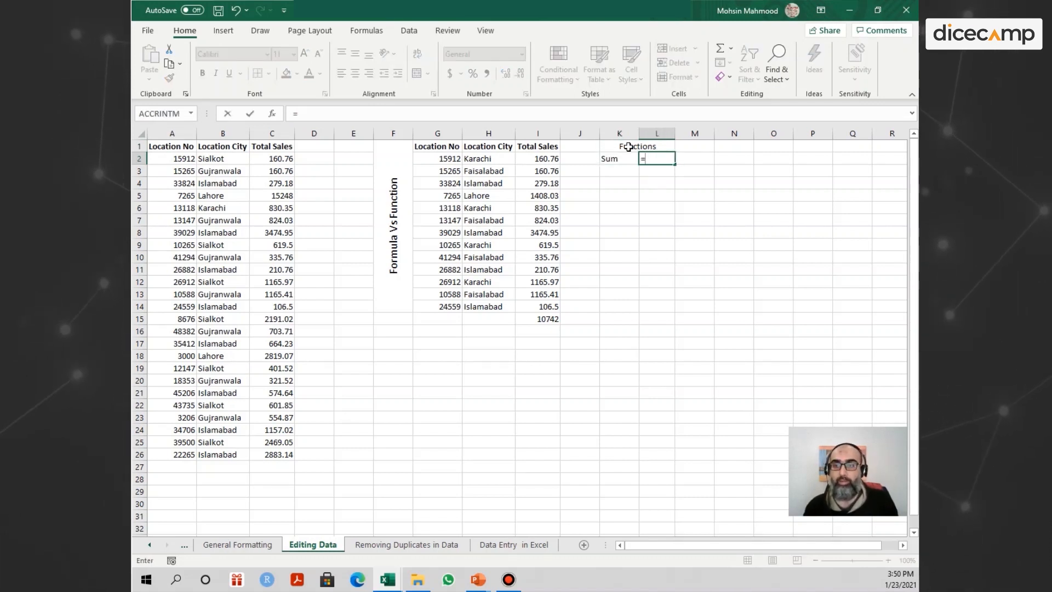
pyautogui.moveTo(559, 157); pyautogui.dragTo(550, 306)
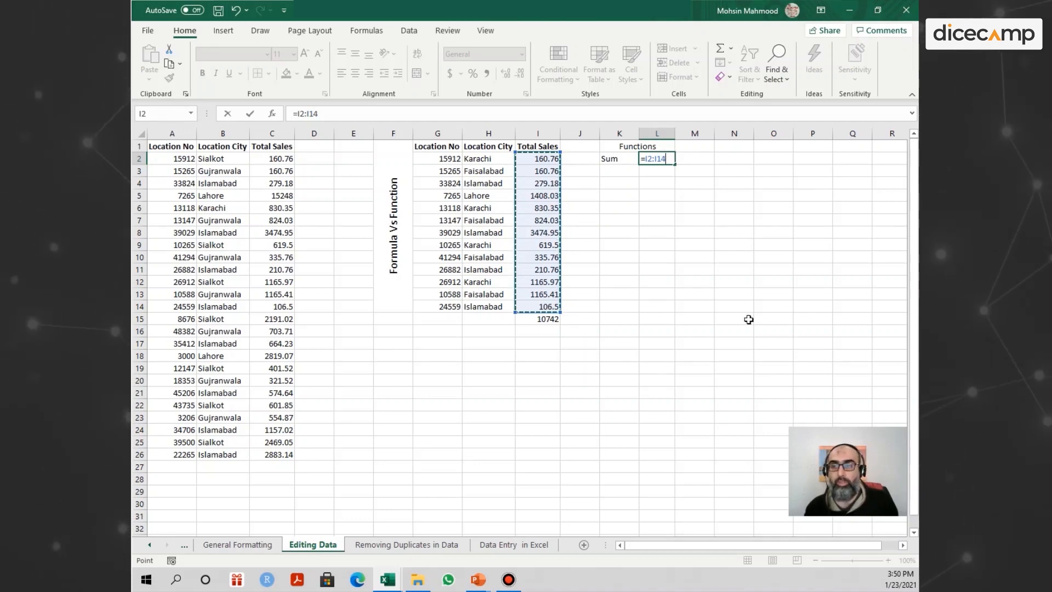
pyautogui.press('Return')
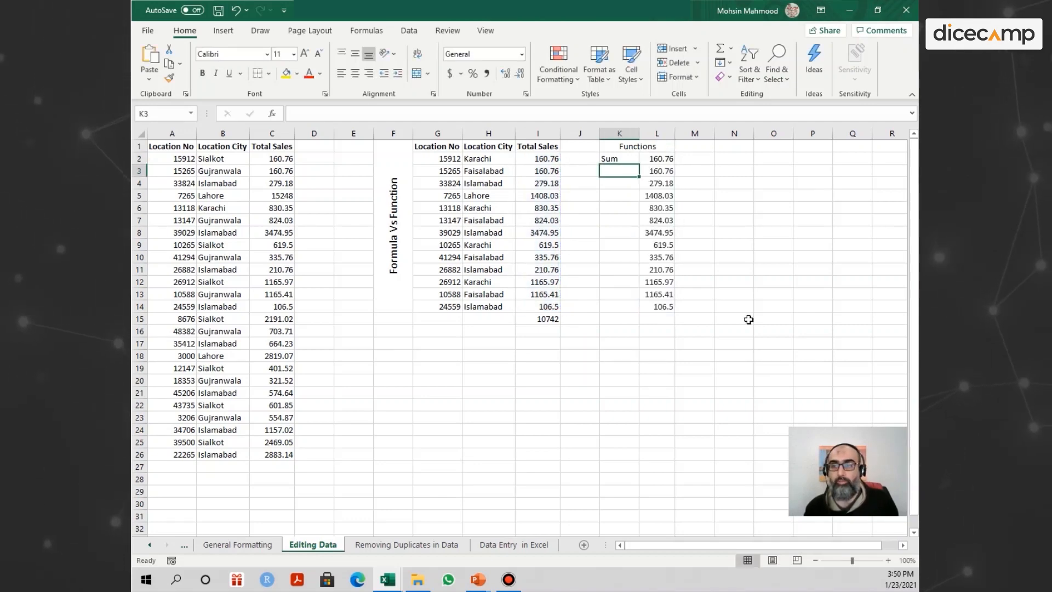
# Wrap the range reference in L2 in the SUM function so the formula reads =SUM(I2:I14).
pyautogui.doubleClick(661, 159)
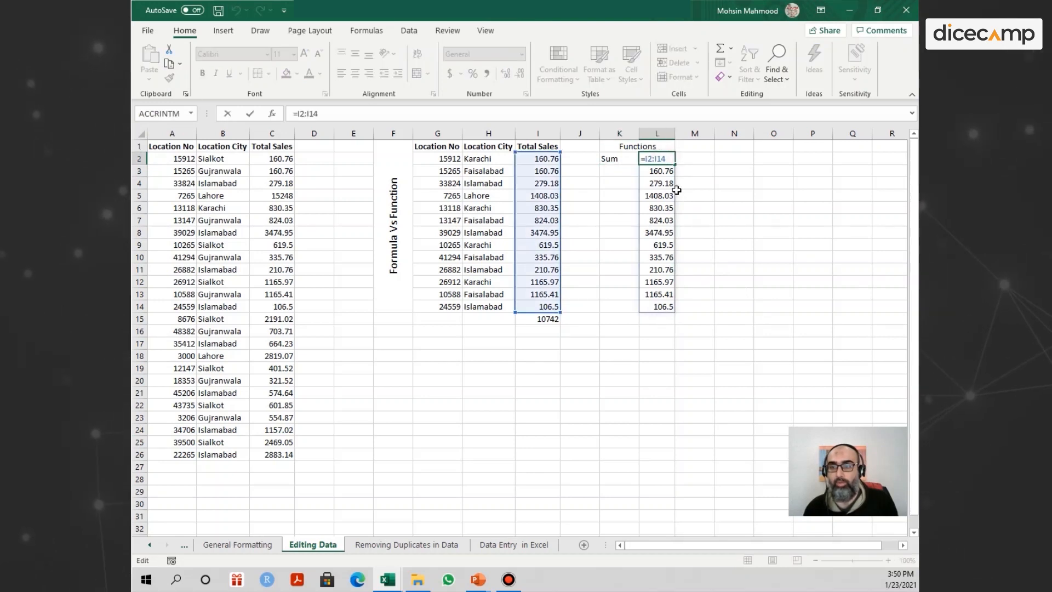
pyautogui.click(646, 159)
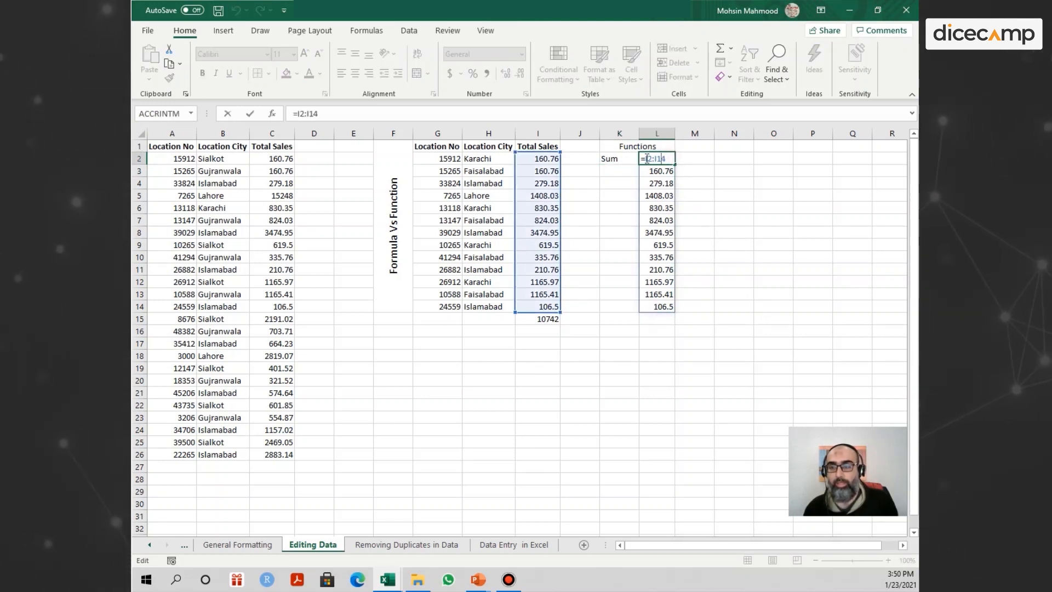
pyautogui.write('SUM')
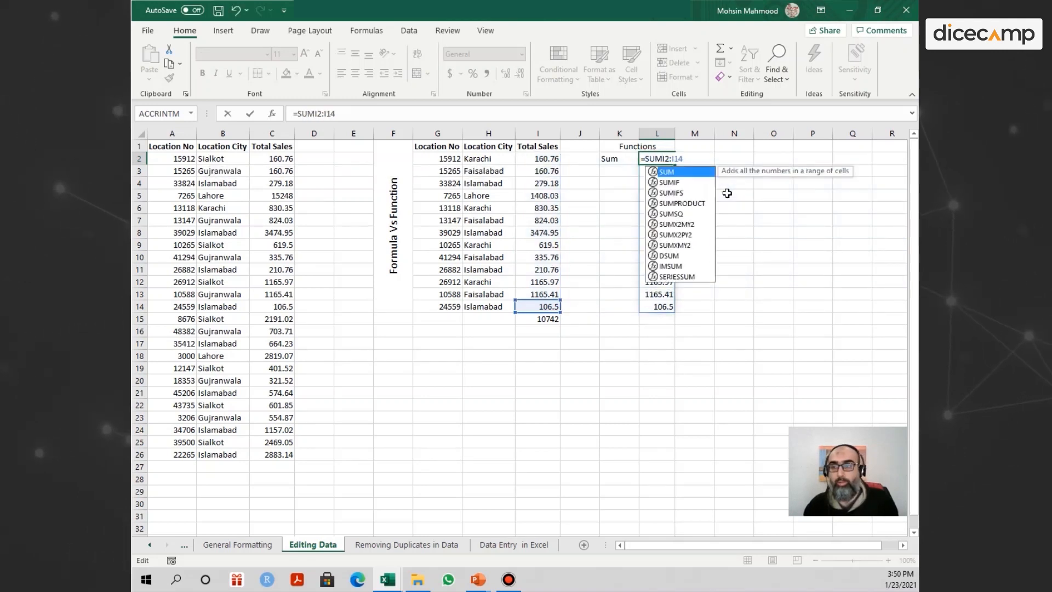
pyautogui.write('(')
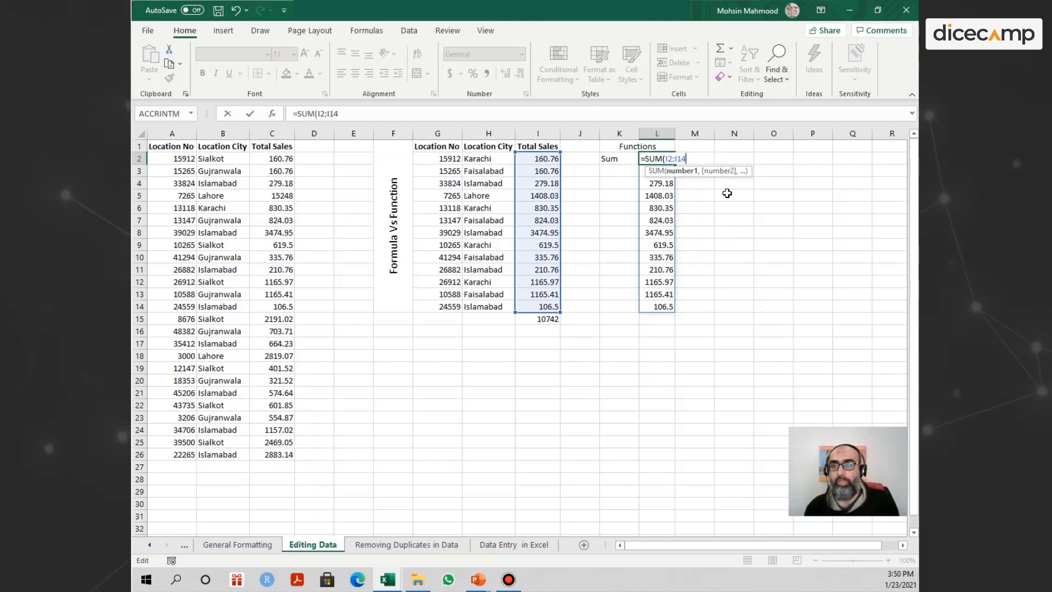
pyautogui.write(')')
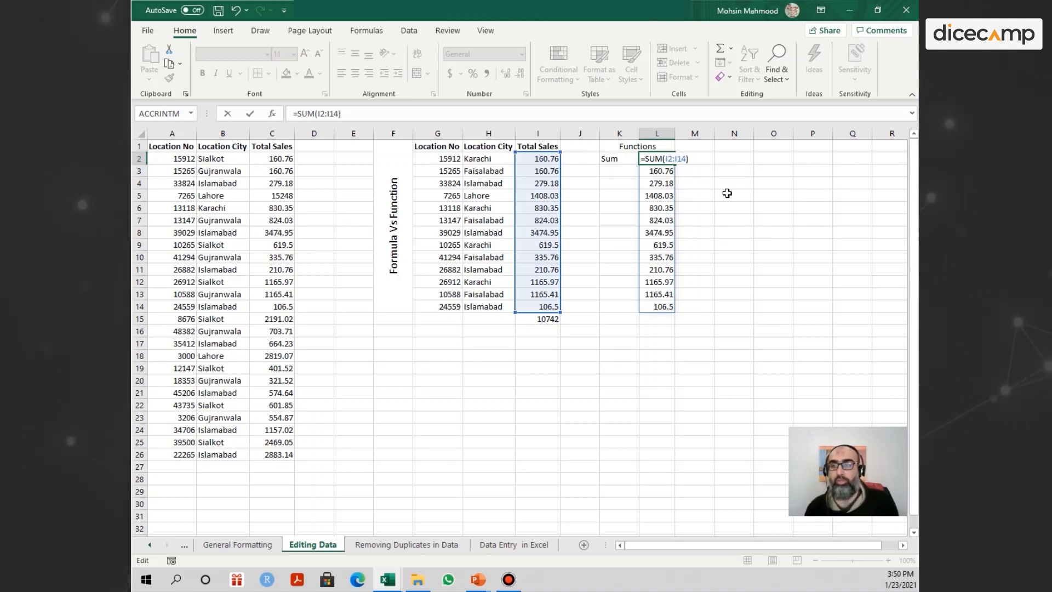
pyautogui.press('Return')
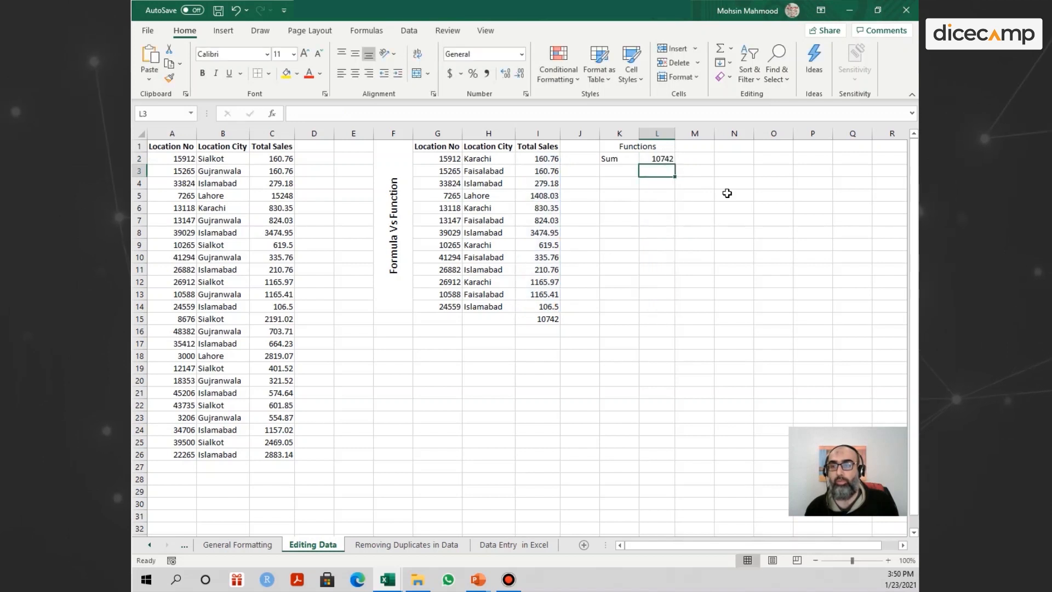
# Compare the SUM function in L2 with the cell-by-cell addition formula in I15, leaving both as they are.
pyautogui.click(659, 159)
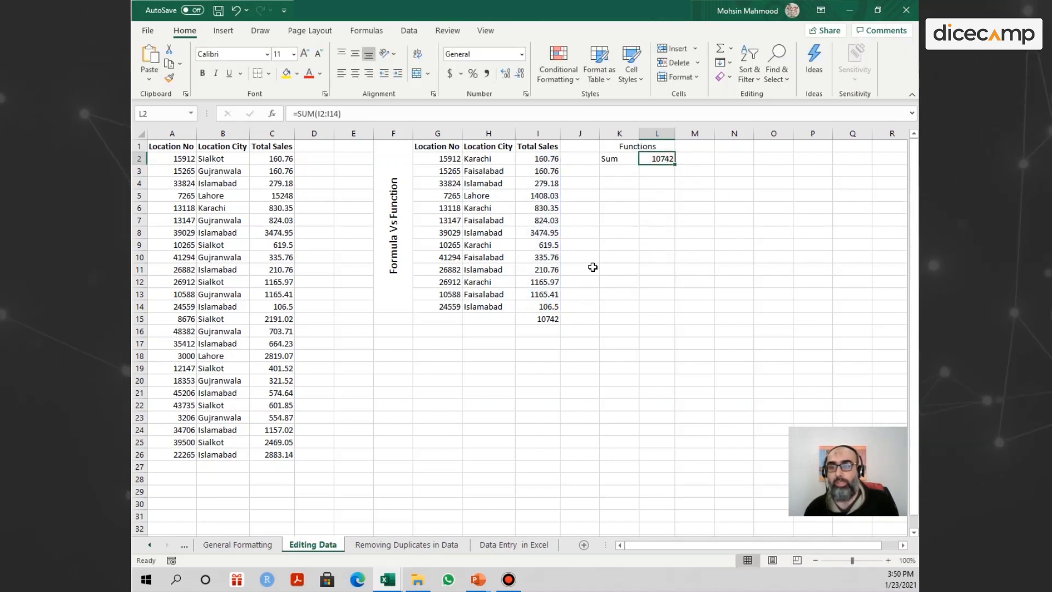
pyautogui.click(549, 319)
pyautogui.click(657, 160)
pyautogui.click(616, 171)
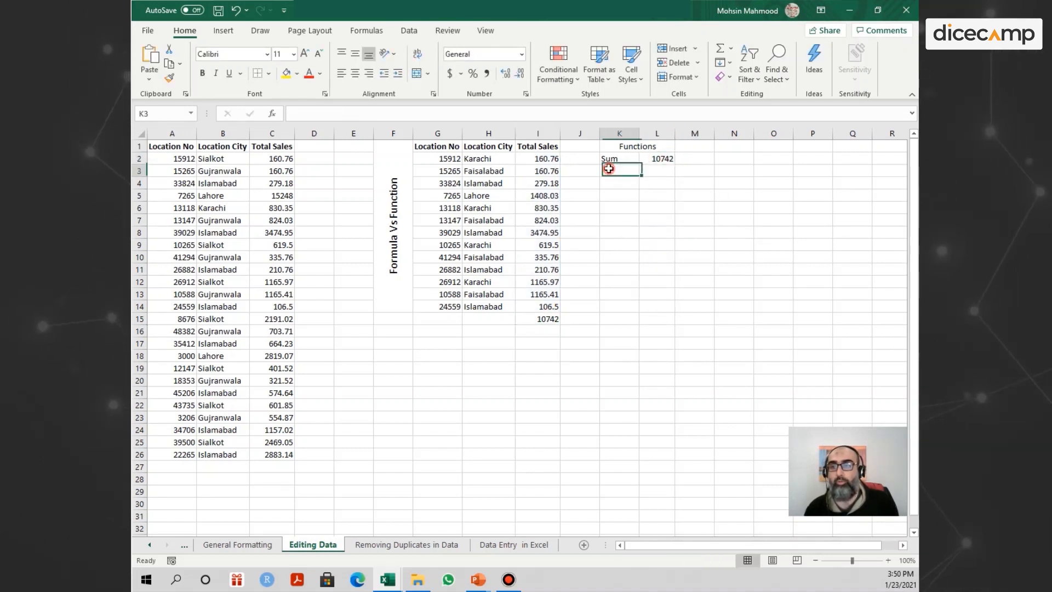
pyautogui.click(662, 161)
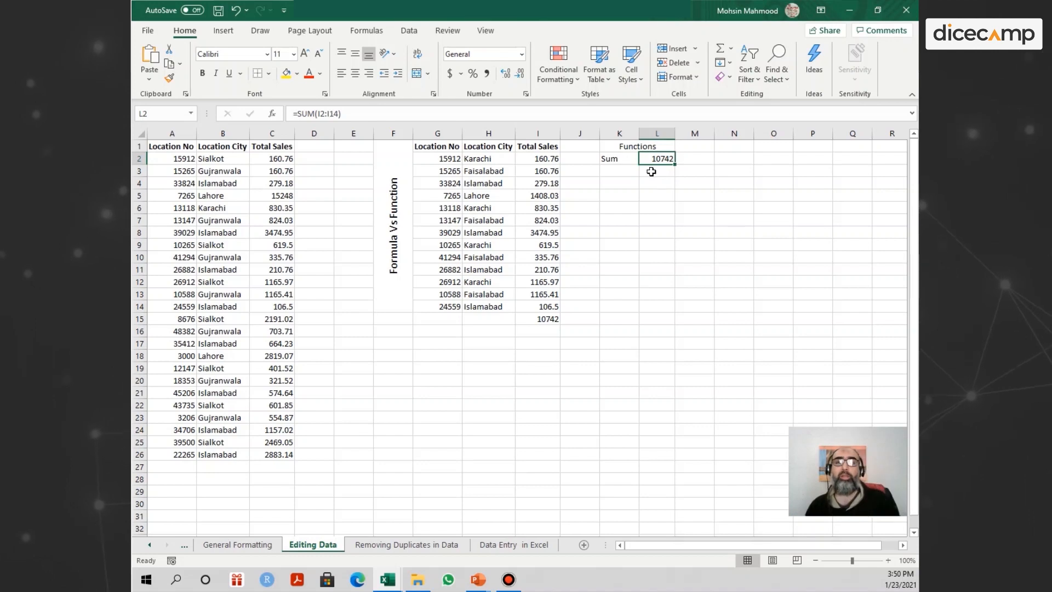
pyautogui.doubleClick(551, 318)
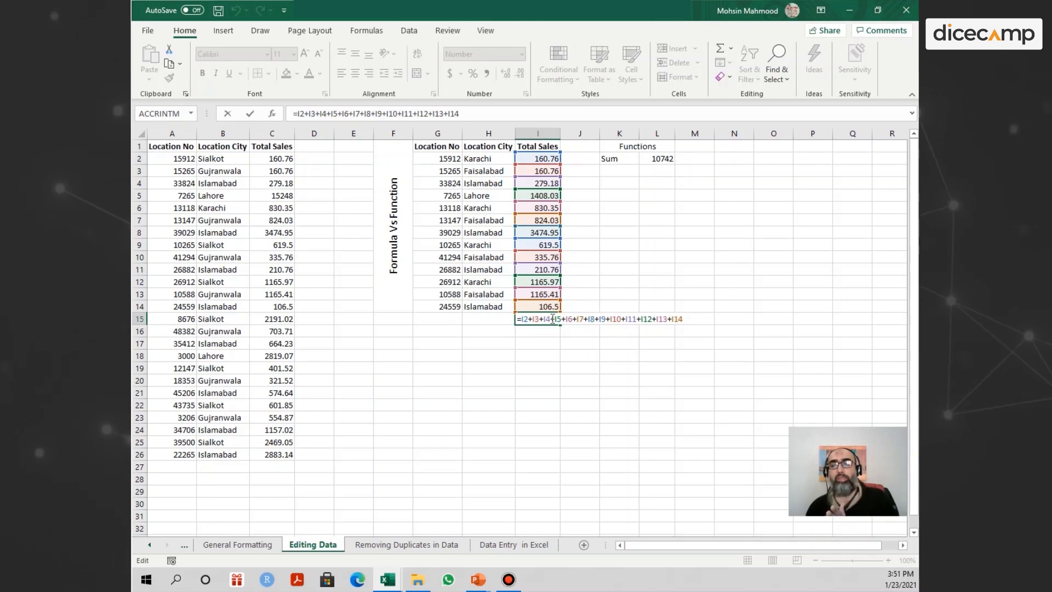
pyautogui.press('Escape')
pyautogui.click(650, 159)
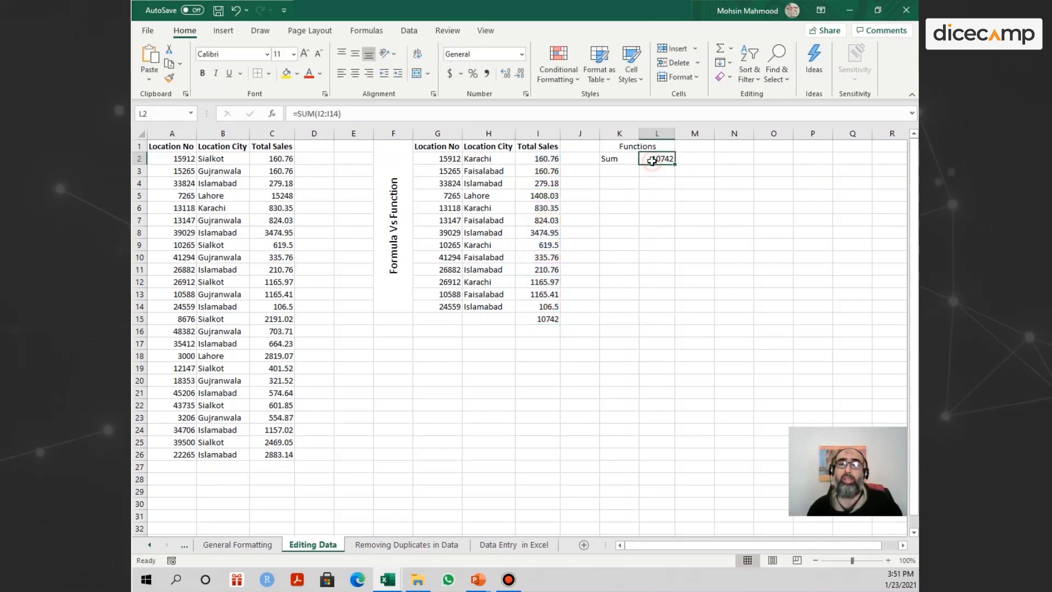
pyautogui.doubleClick(651, 159)
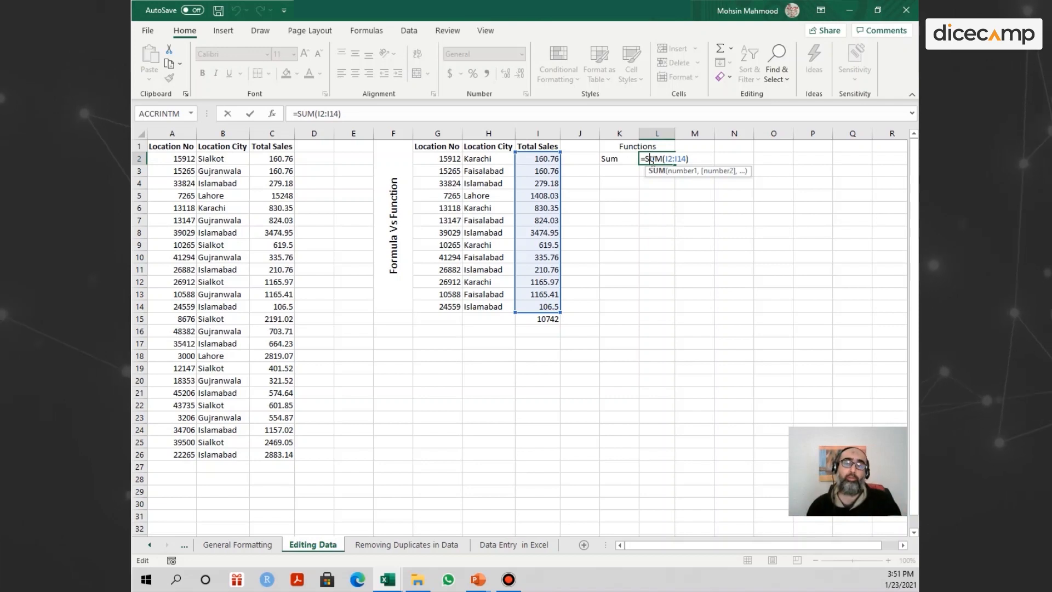
pyautogui.hotkey('ctrl', 'Return')
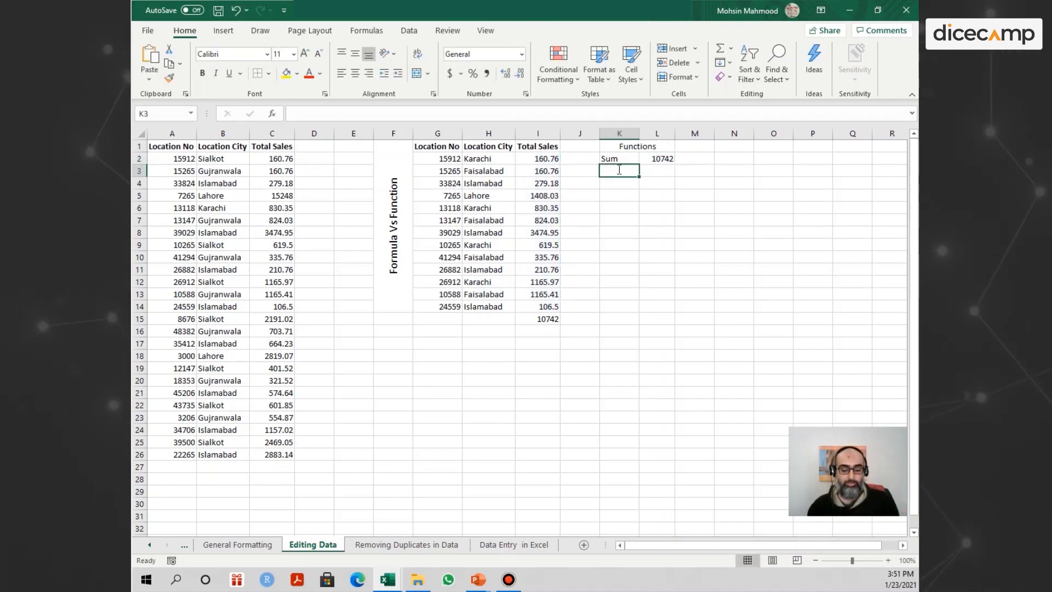
# Label K3 as Average and enter =AVERAGE(I2:I14) in L3.
pyautogui.write('Average')
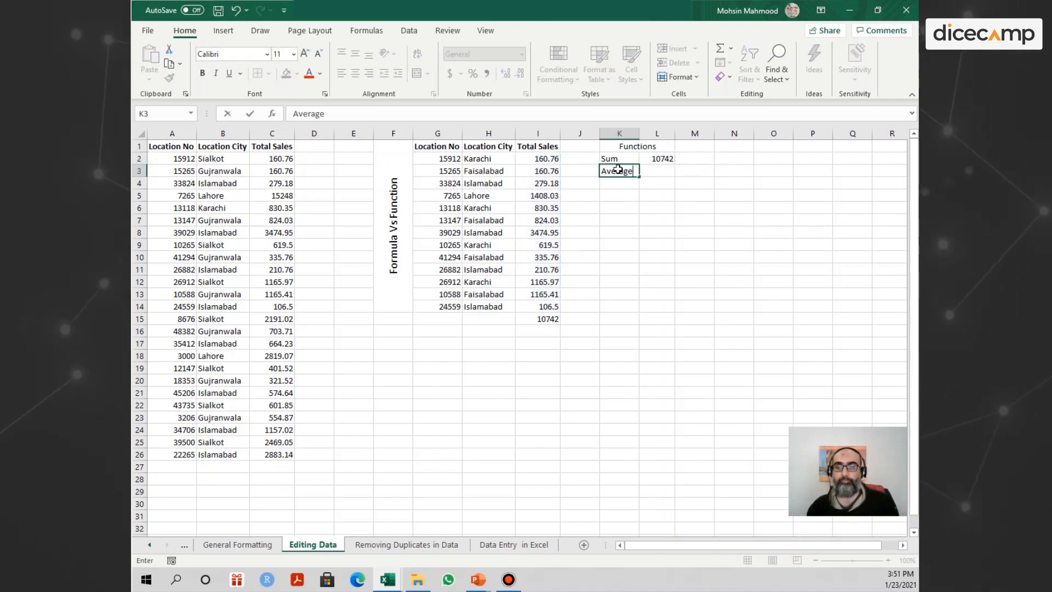
pyautogui.press('Tab')
pyautogui.write('=')
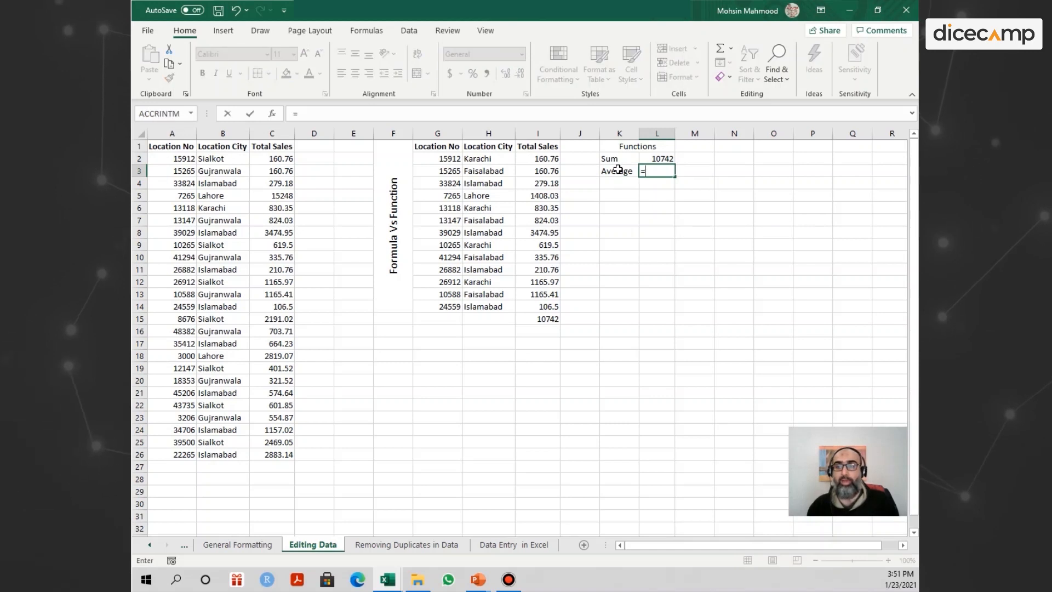
pyautogui.write('Aver')
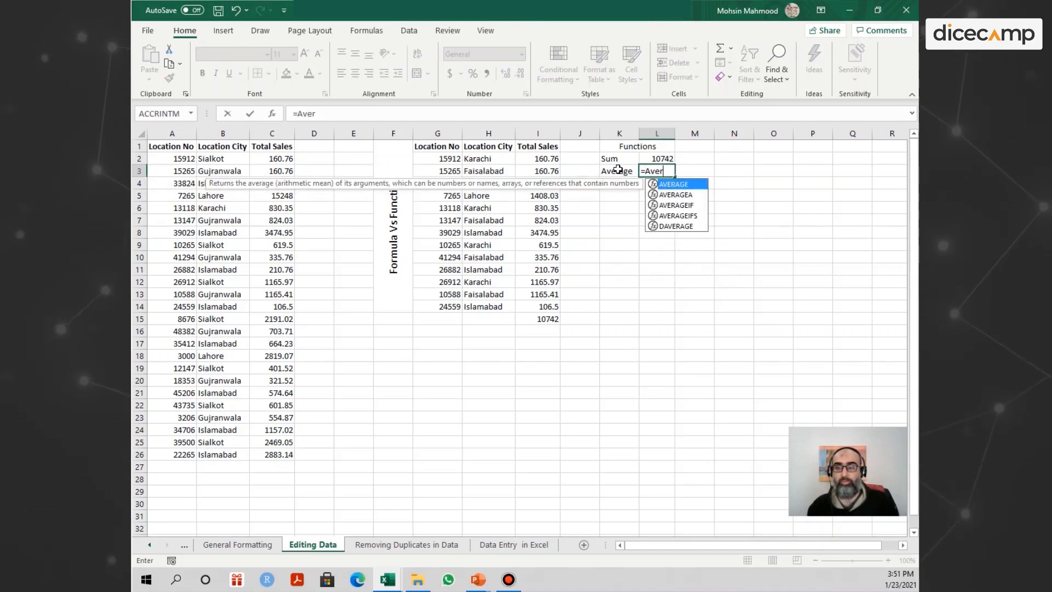
pyautogui.press('Tab')
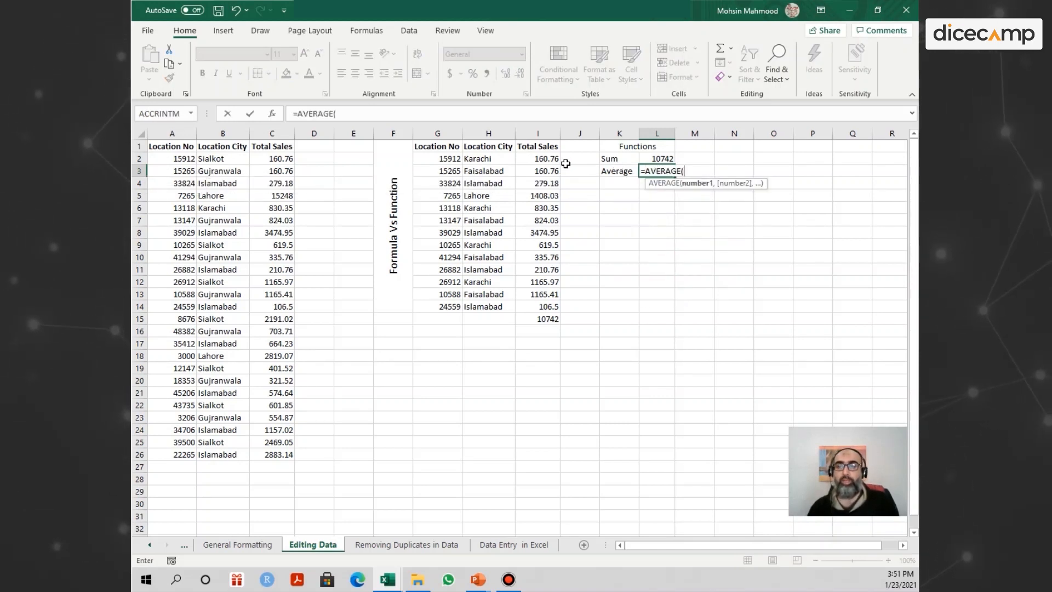
pyautogui.moveTo(553, 159); pyautogui.dragTo(561, 302)
pyautogui.press('Return')
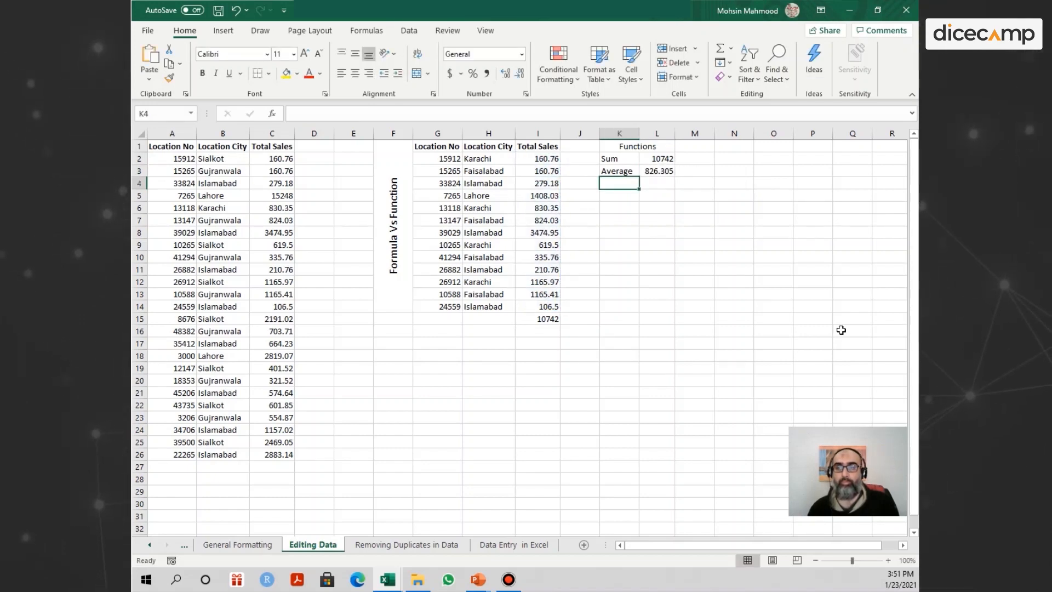
pyautogui.click(670, 173)
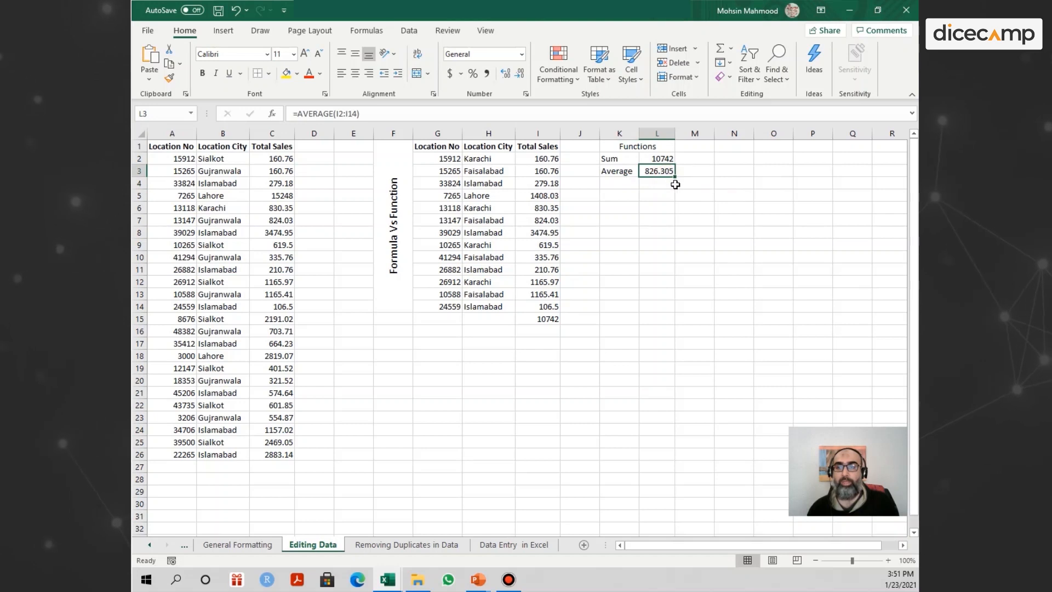
# Enter a formula in I16 that adds the sales cells one by one from I2 through I14.
pyautogui.moveTo(548, 159); pyautogui.dragTo(548, 306)
pyautogui.click(546, 332)
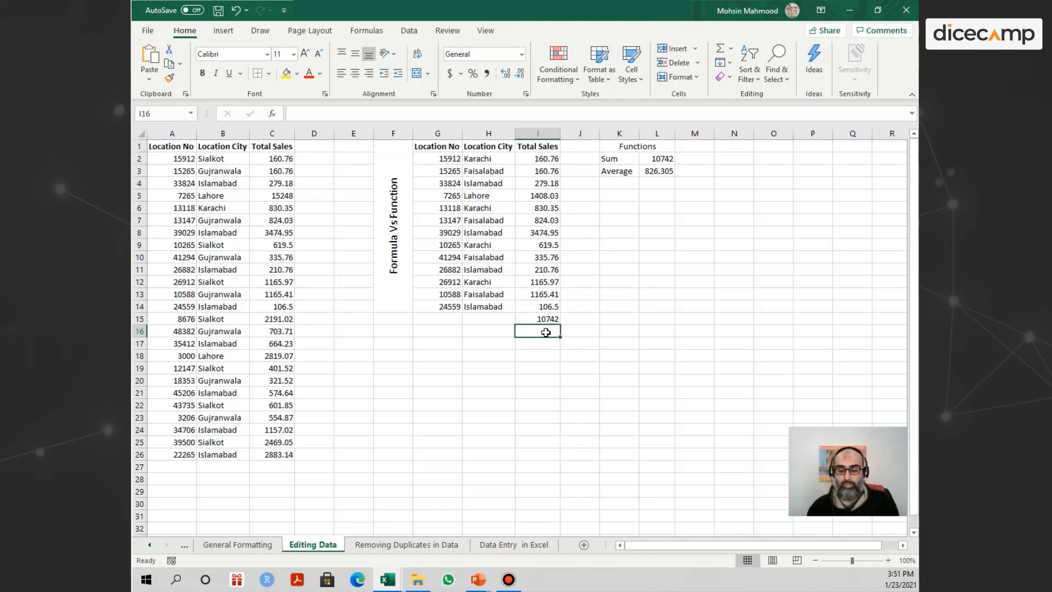
pyautogui.write('=')
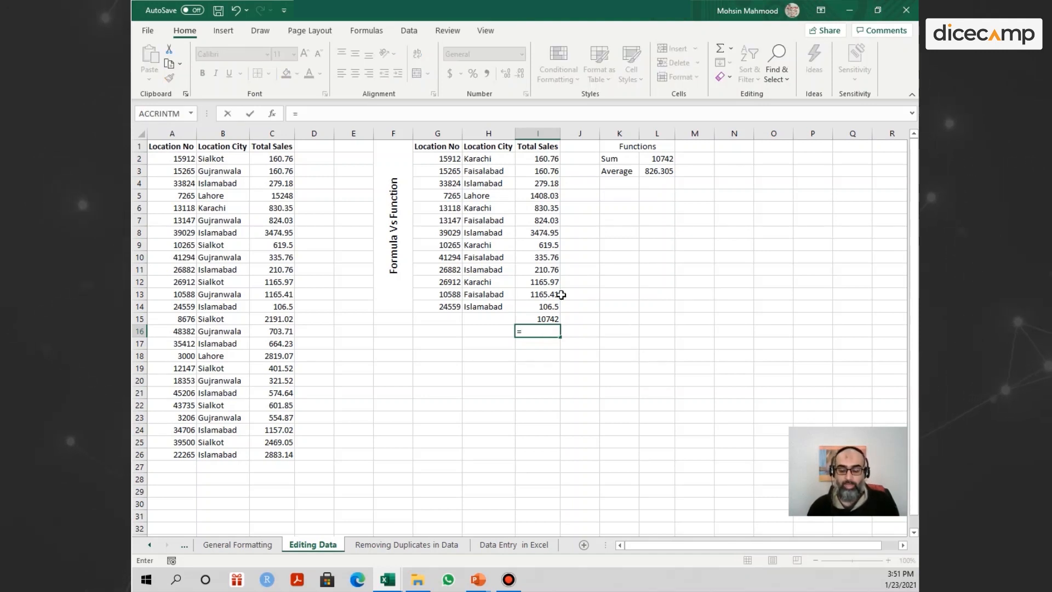
pyautogui.click(538, 160)
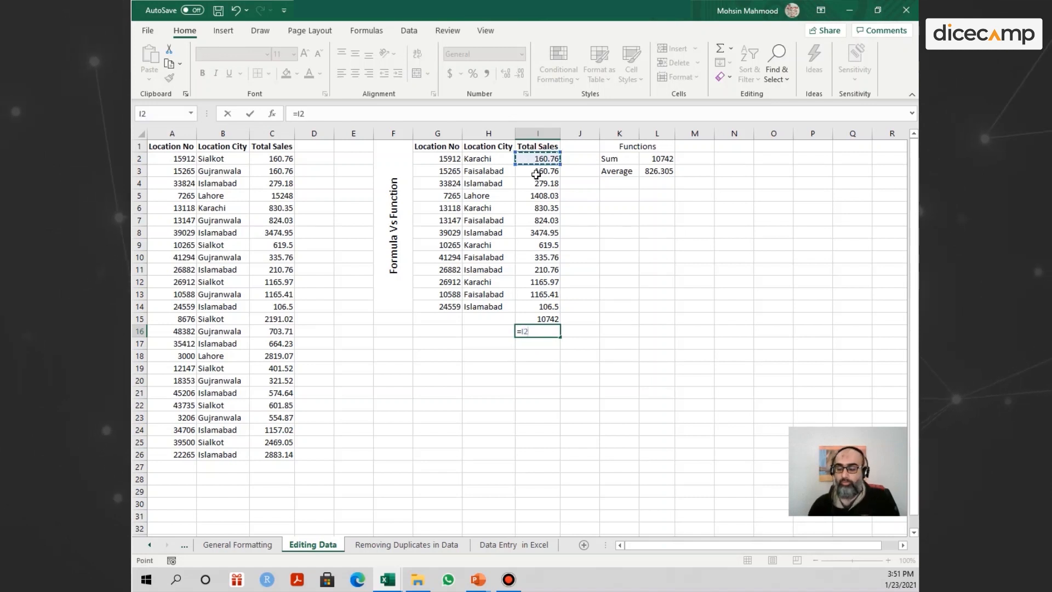
pyautogui.write('+')
pyautogui.click(536, 172)
pyautogui.write('+')
pyautogui.click(538, 183)
pyautogui.write('+')
pyautogui.click(536, 196)
pyautogui.write('+')
pyautogui.click(537, 208)
pyautogui.write('+')
pyautogui.click(537, 221)
pyautogui.write('+')
pyautogui.click(539, 232)
pyautogui.write('+')
pyautogui.click(539, 245)
pyautogui.write('+')
pyautogui.click(540, 257)
pyautogui.write('+')
pyautogui.click(541, 269)
pyautogui.write('+')
pyautogui.click(543, 283)
pyautogui.write('+')
pyautogui.click(546, 294)
pyautogui.write('+')
pyautogui.click(545, 306)
pyautogui.press('Return')
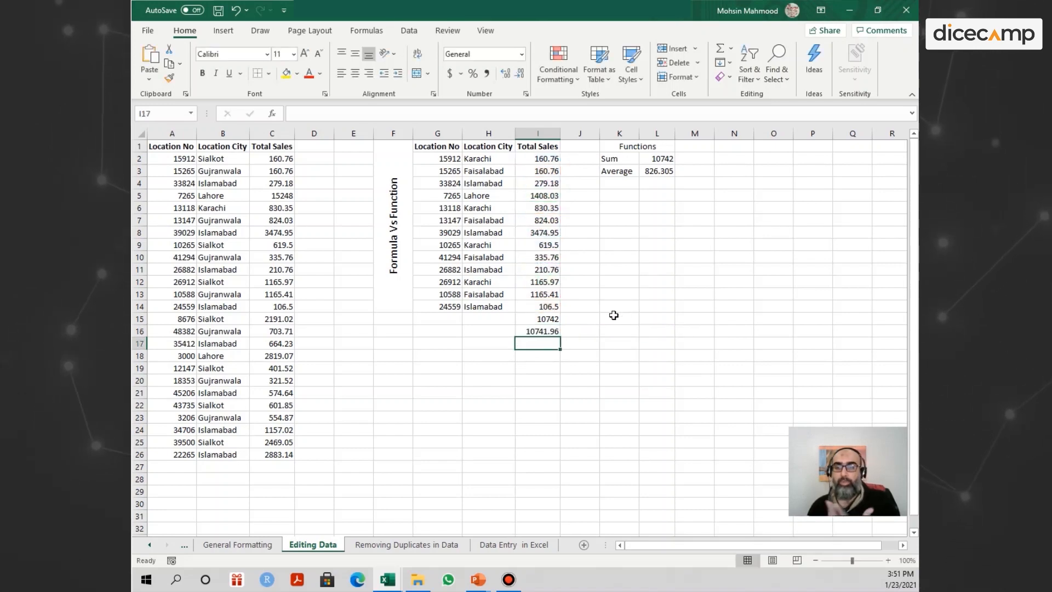
# Check the number of sales values in I2:I14, put the I16 addition in parentheses and divide it by 13.
pyautogui.click(533, 332)
pyautogui.moveTo(545, 159); pyautogui.dragTo(545, 306)
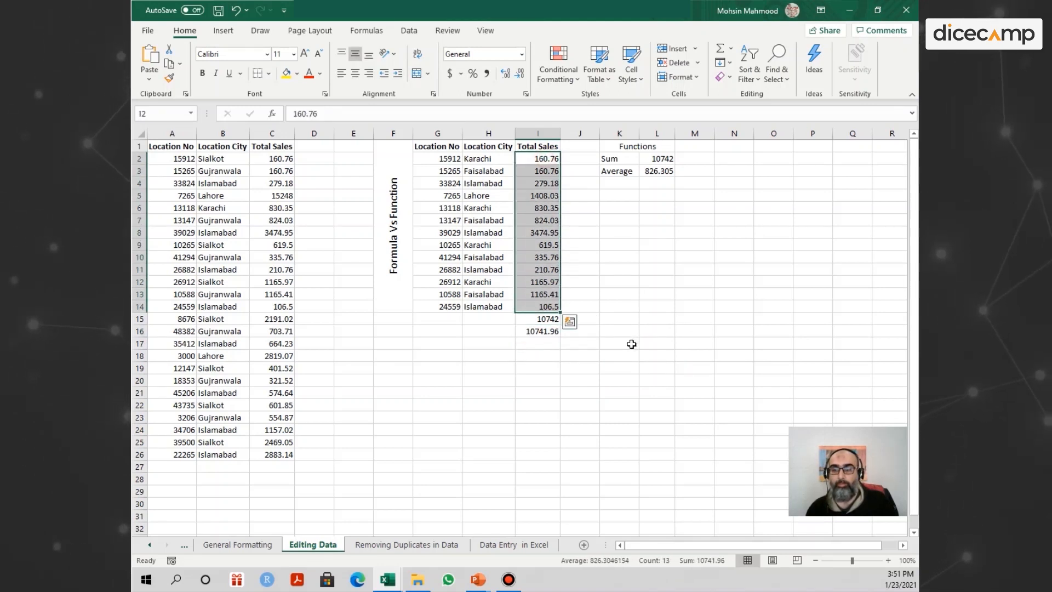
pyautogui.click(606, 334)
pyautogui.doubleClick(554, 331)
pyautogui.click(681, 331)
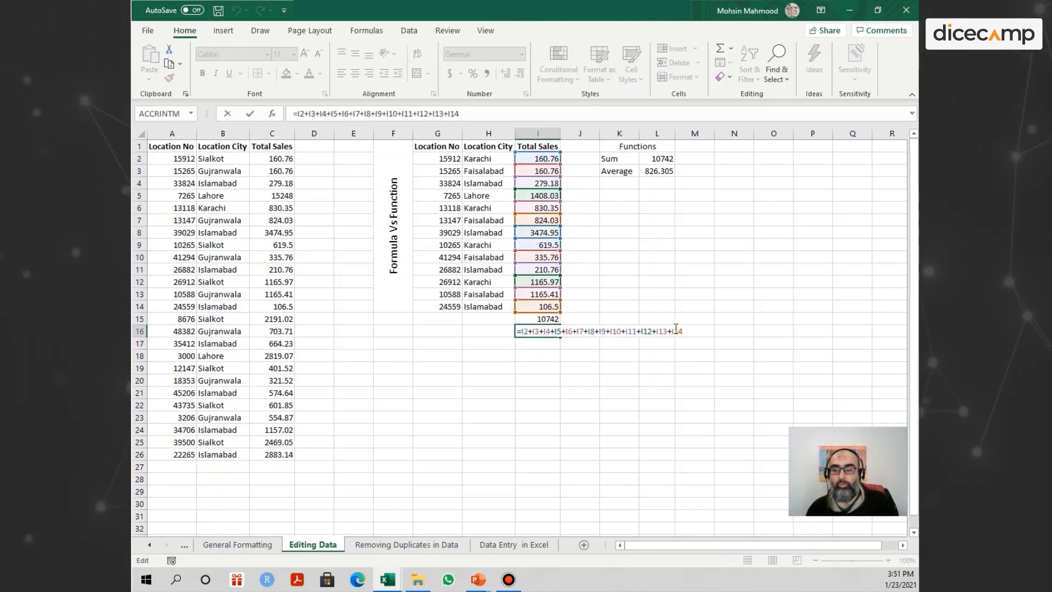
pyautogui.write(')')
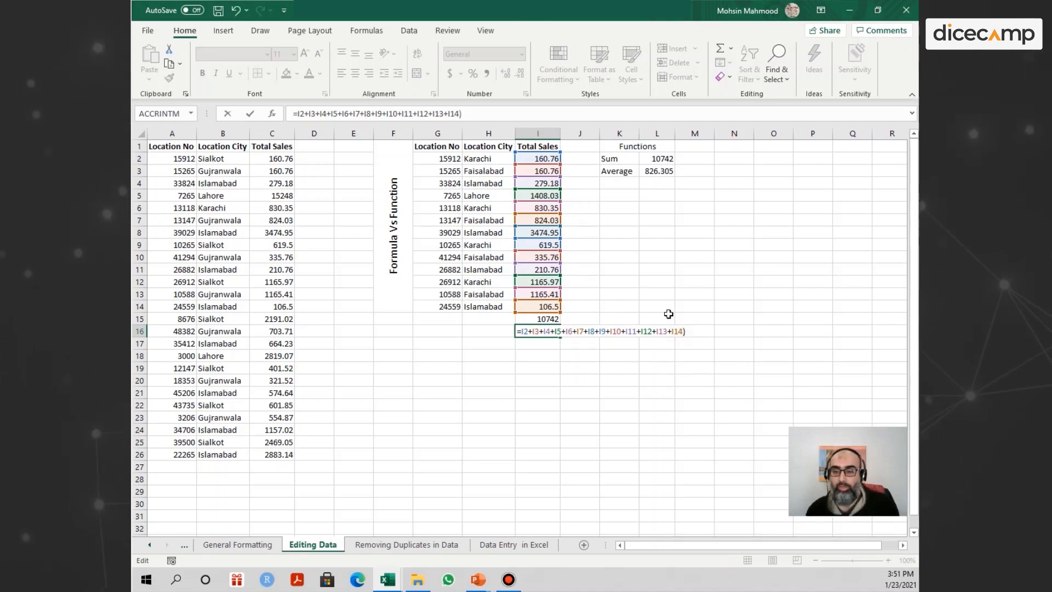
pyautogui.click(521, 331)
pyautogui.write('(')
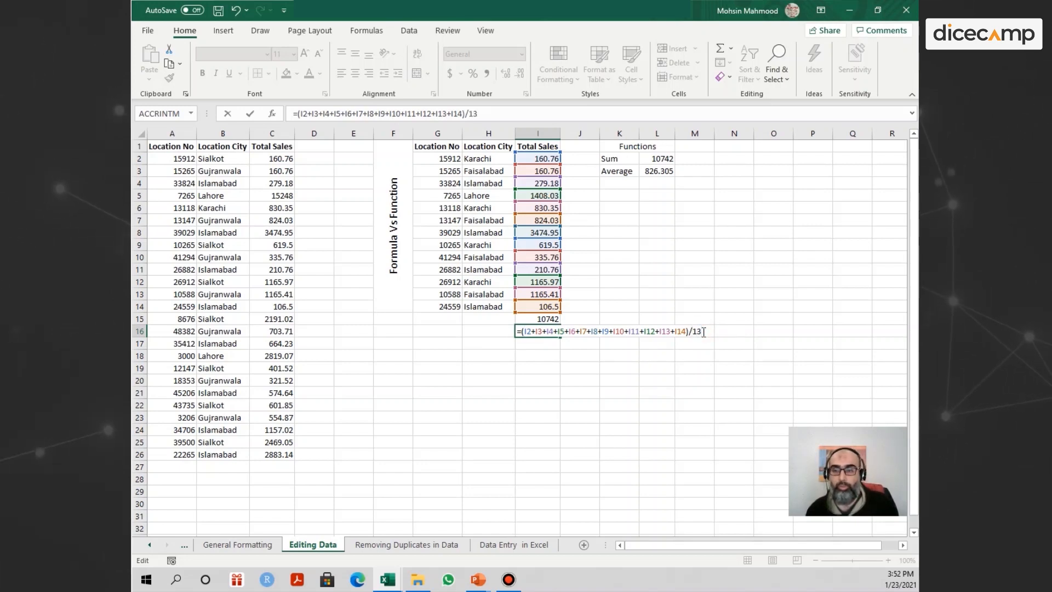
pyautogui.press('Return')
# Compare the manual average in I16 with the AVERAGE function result in L3.
pyautogui.click(548, 331)
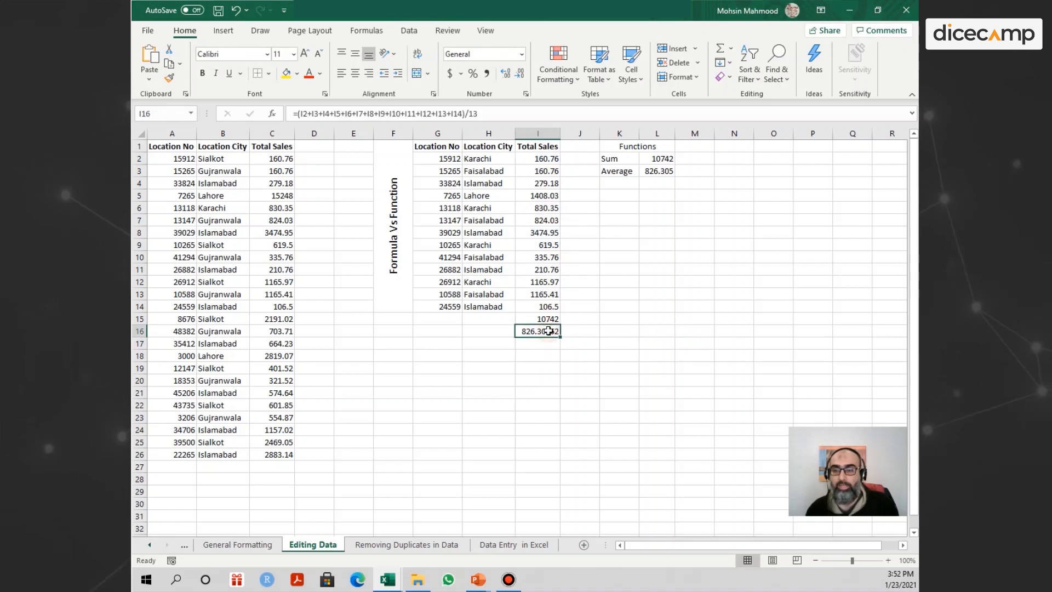
pyautogui.keyDown('ctrl'); pyautogui.click(659, 167); pyautogui.keyUp('ctrl')
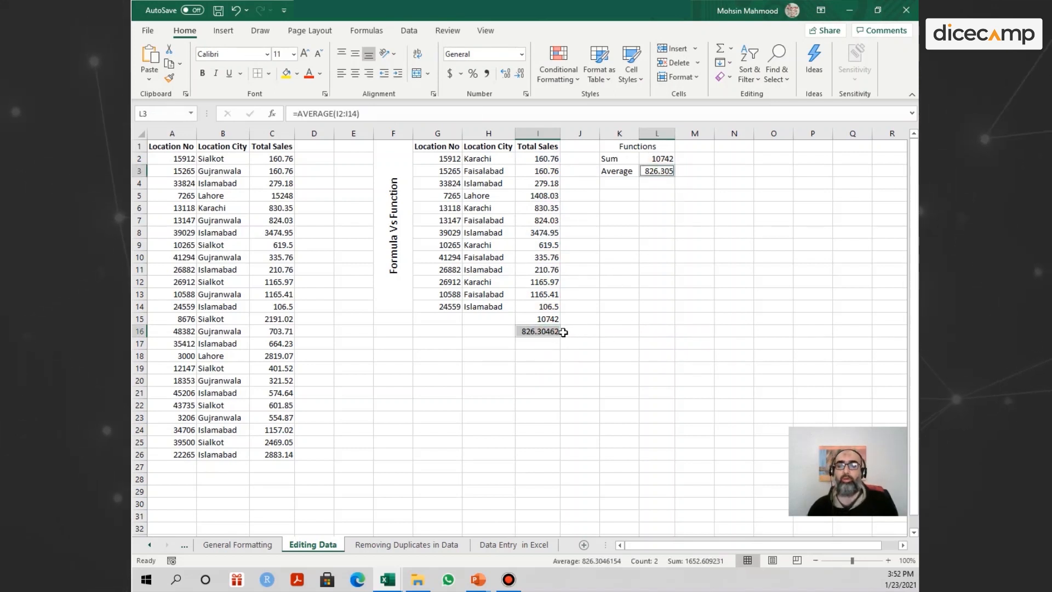
pyautogui.click(660, 183)
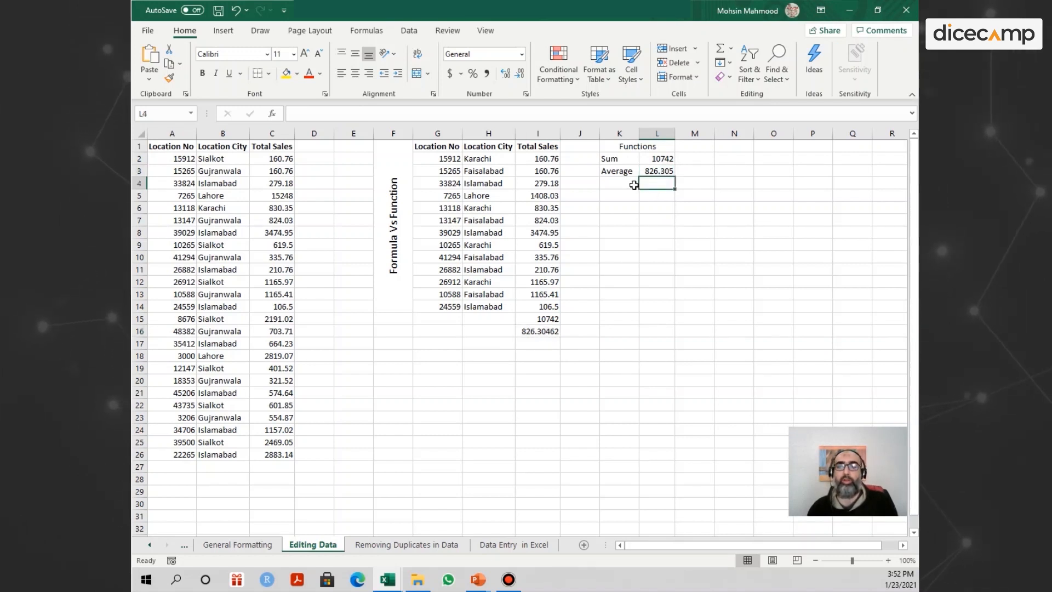